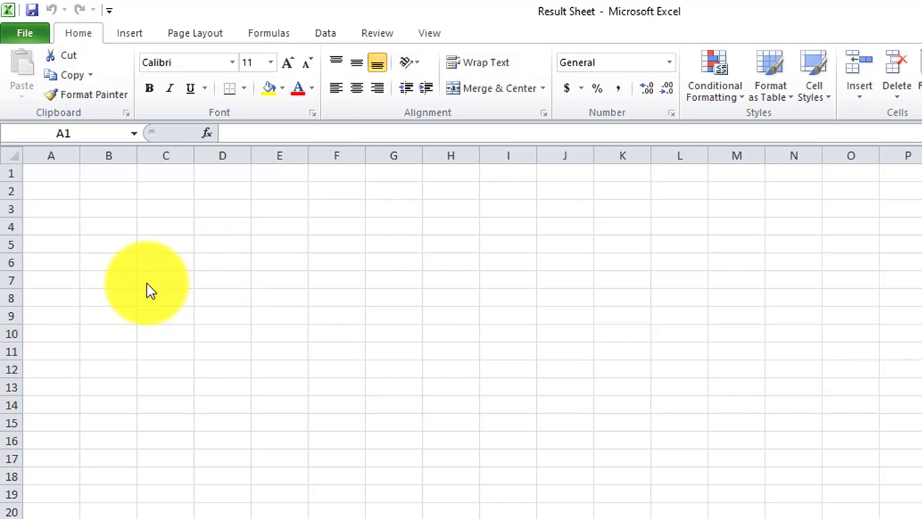
Step: Enter the column headers Sl in cell B4 and Name in cell C4
{"action": "left_click", "coordinate": [119, 224]}
{"action": "left_click", "coordinate": [119, 226]}
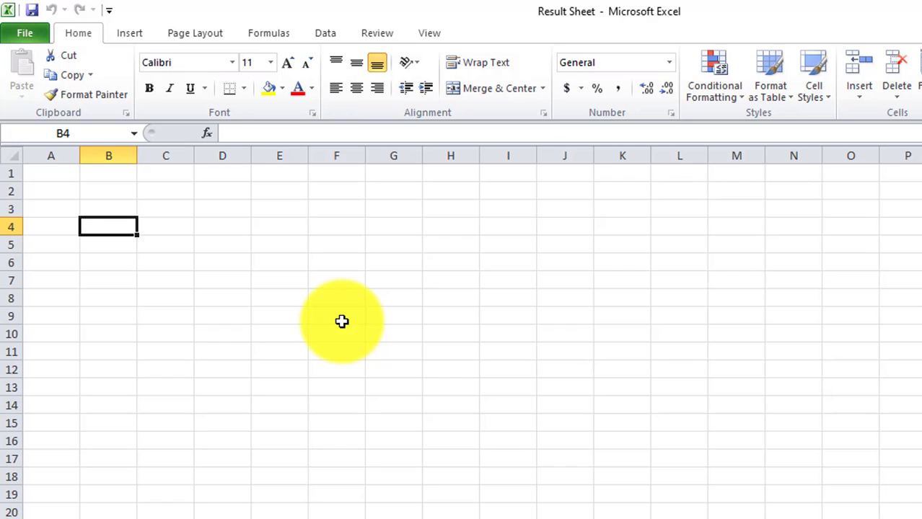
{"action": "type", "text": "Sl"}
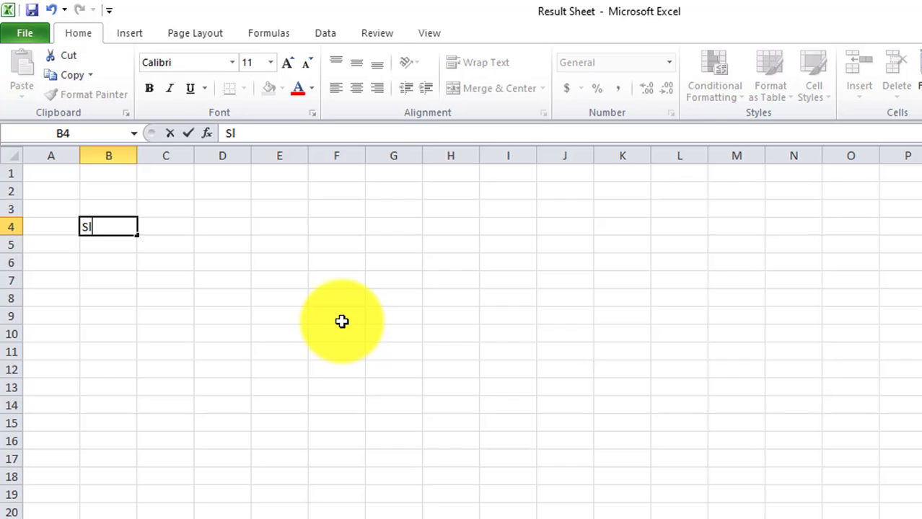
{"action": "key", "text": "Tab"}
{"action": "key", "text": "Tab"}
{"action": "left_click", "coordinate": [131, 229]}
{"action": "left_click", "coordinate": [171, 244]}
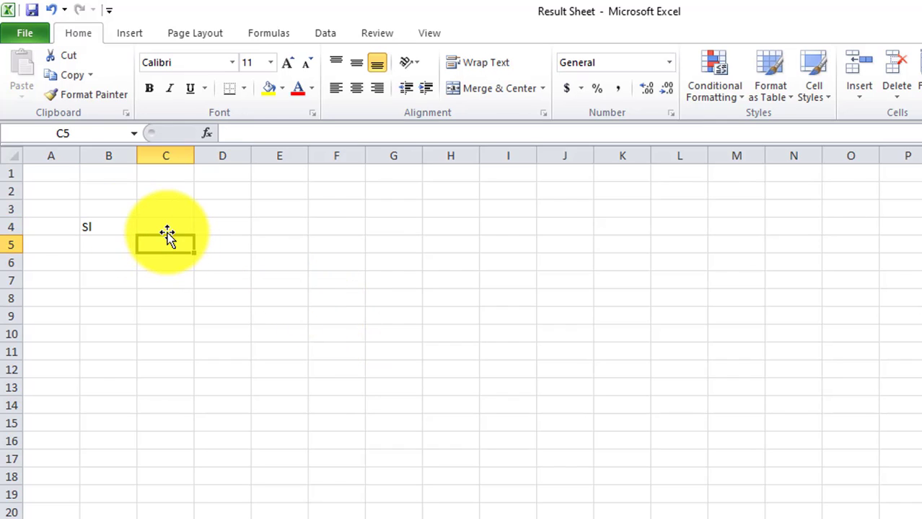
{"action": "double_click", "coordinate": [167, 234]}
{"action": "left_click", "coordinate": [173, 223]}
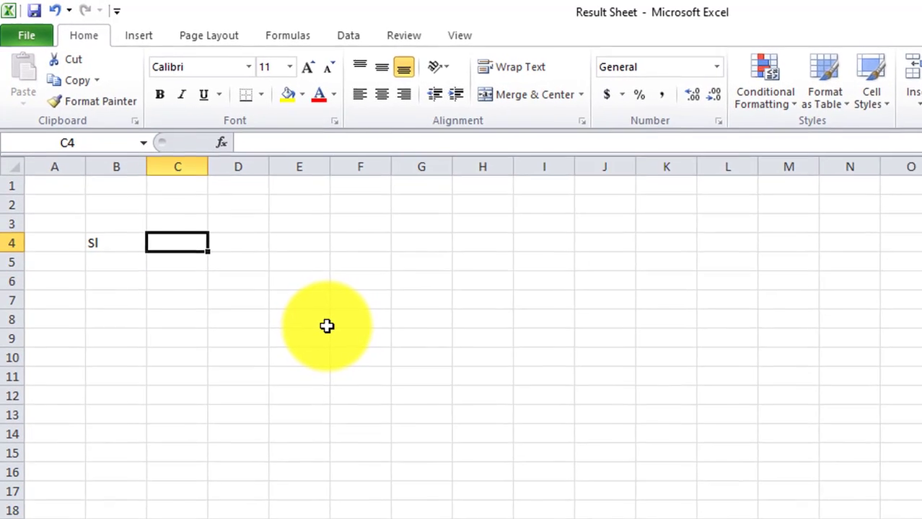
{"action": "type", "text": "N"}
{"action": "type", "text": "ame"}
{"action": "key", "text": "Tab"}
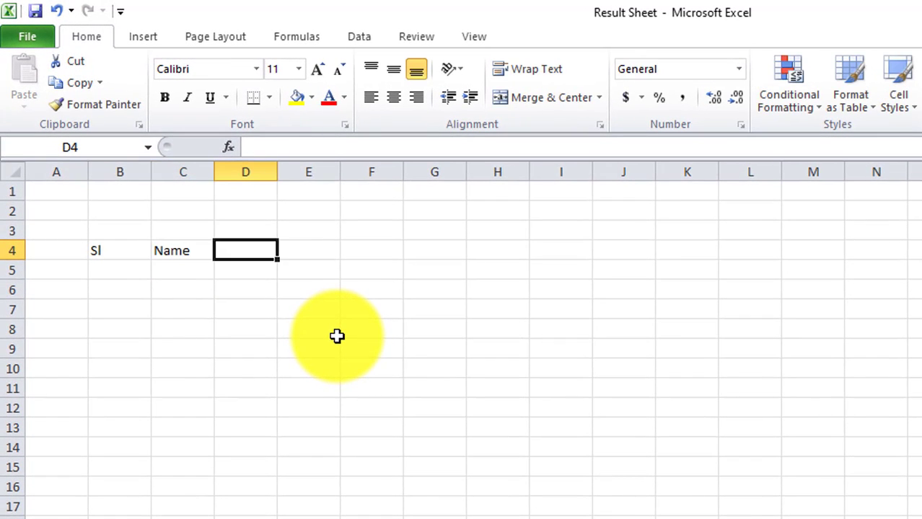
Step: Enter the column headers Father Name in cell D4 and Mobile in cell E4
{"action": "type", "text": "Fathe"}
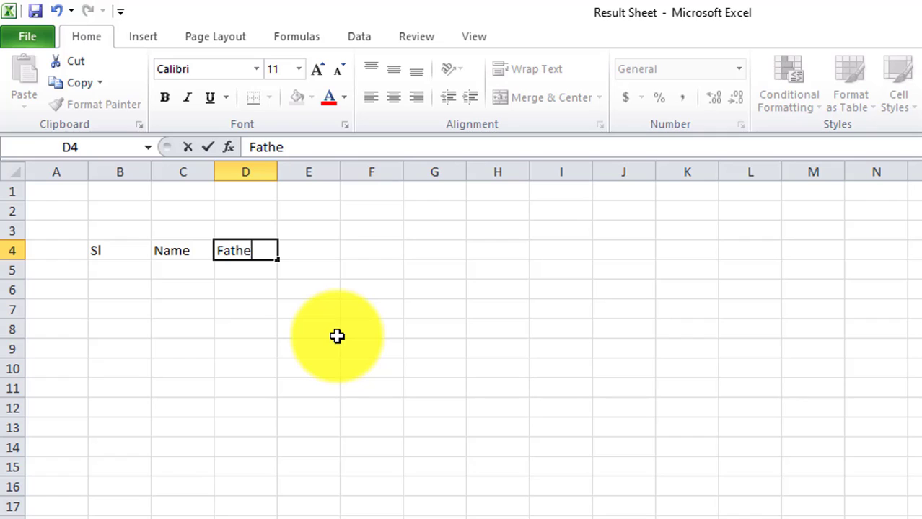
{"action": "type", "text": "r Name"}
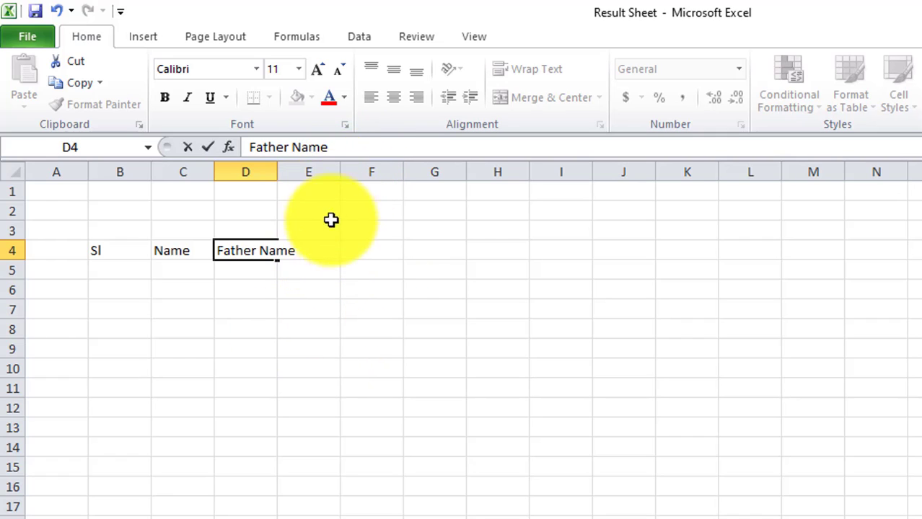
{"action": "left_click", "coordinate": [411, 256]}
{"action": "left_click", "coordinate": [304, 252]}
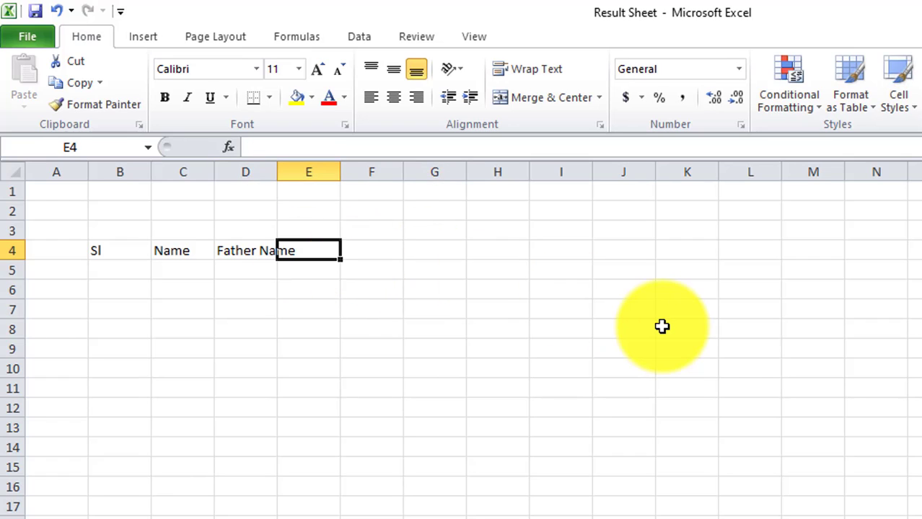
{"action": "type", "text": "Mo"}
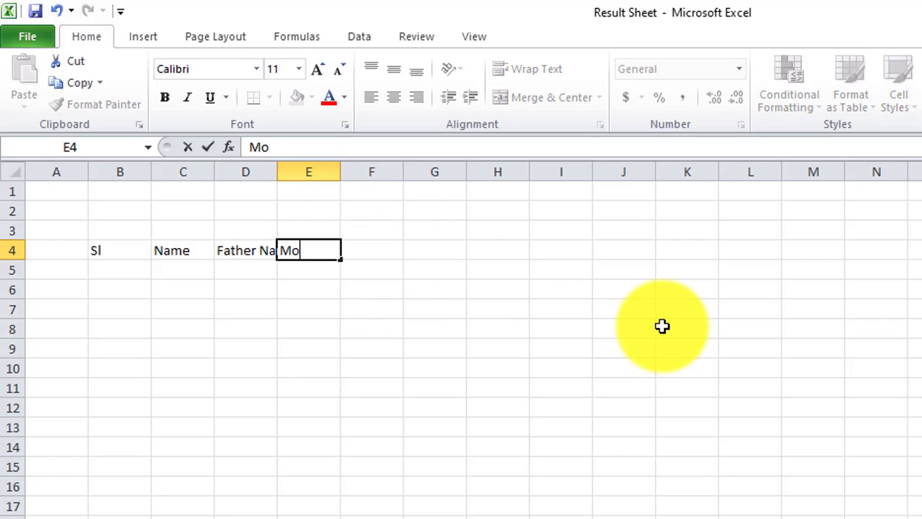
{"action": "type", "text": "bile n"}
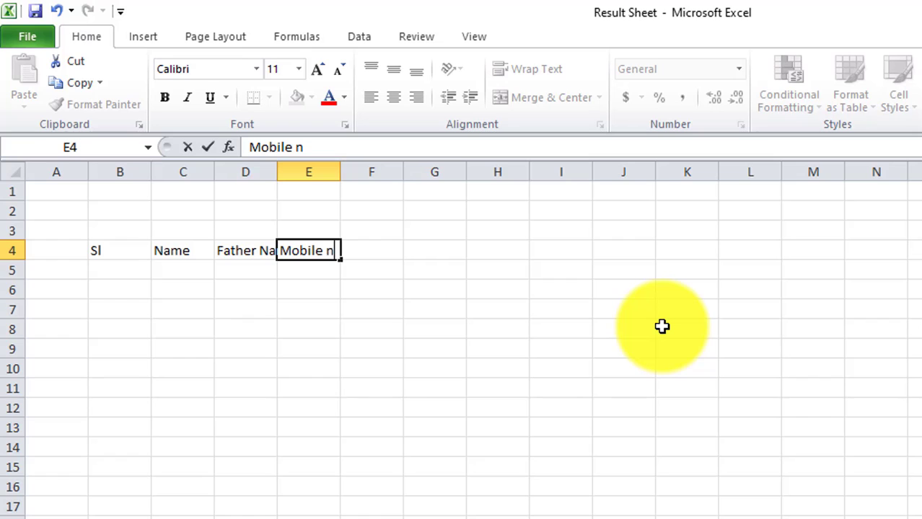
{"action": "key", "text": "BackSpace"}
{"action": "key", "text": "BackSpace"}
{"action": "left_click", "coordinate": [537, 450]}
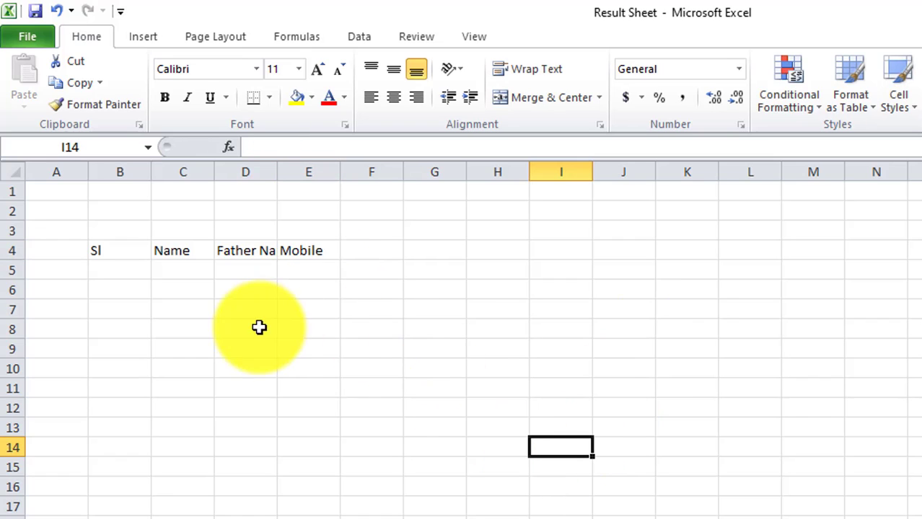
Step: Widen the Name, Father Name and Mobile columns and slightly narrow the Sl column
{"action": "left_click_drag", "start_coordinate": [213, 172], "coordinate": [303, 181]}
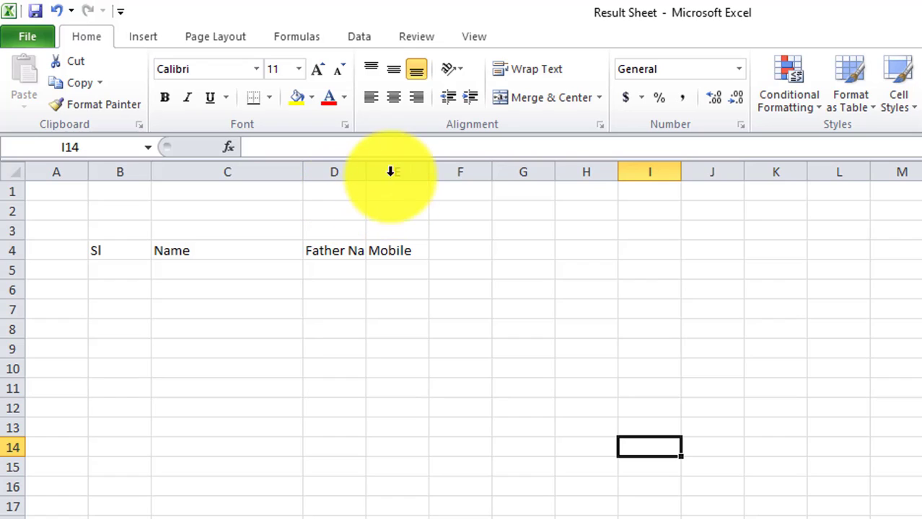
{"action": "left_click_drag", "start_coordinate": [366, 171], "coordinate": [481, 174]}
{"action": "left_click_drag", "start_coordinate": [544, 174], "coordinate": [657, 175]}
{"action": "left_click_drag", "start_coordinate": [151, 167], "coordinate": [137, 170]}
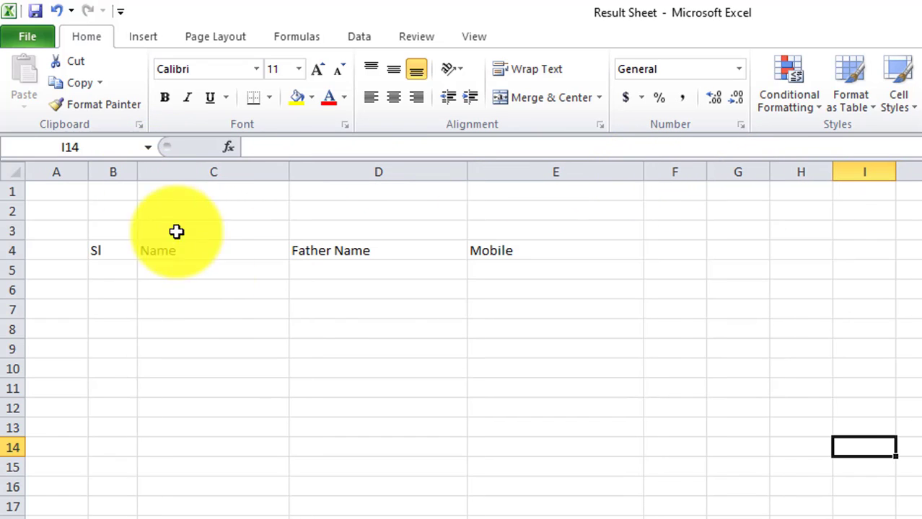
{"action": "left_click_drag", "start_coordinate": [94, 249], "coordinate": [540, 254]}
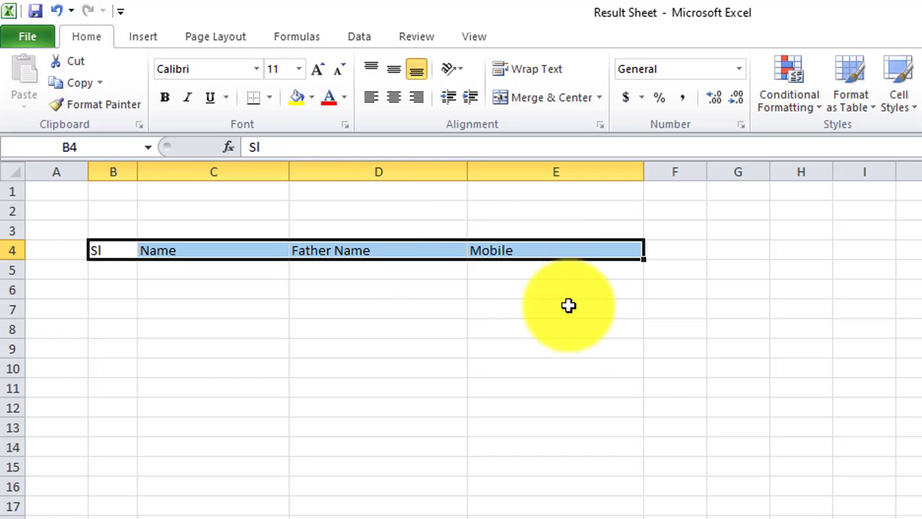
{"action": "left_click", "coordinate": [431, 465]}
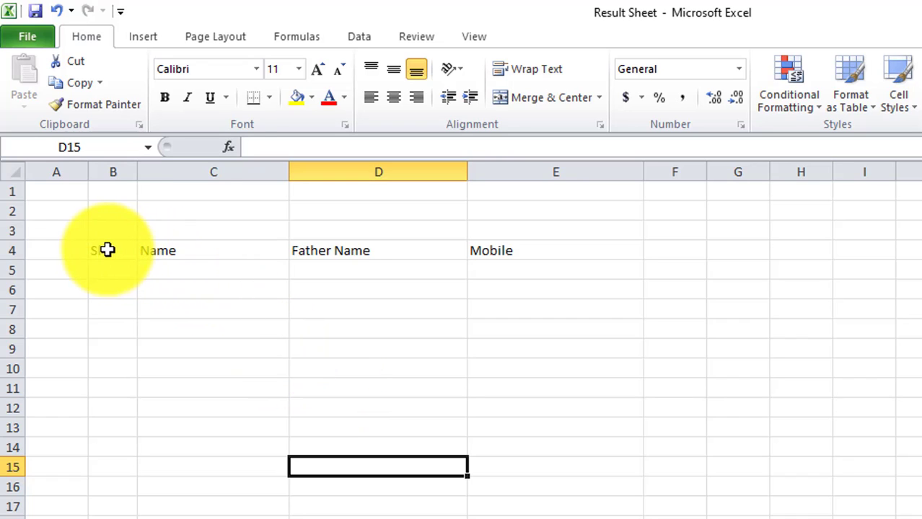
{"action": "left_click_drag", "start_coordinate": [107, 250], "coordinate": [500, 249]}
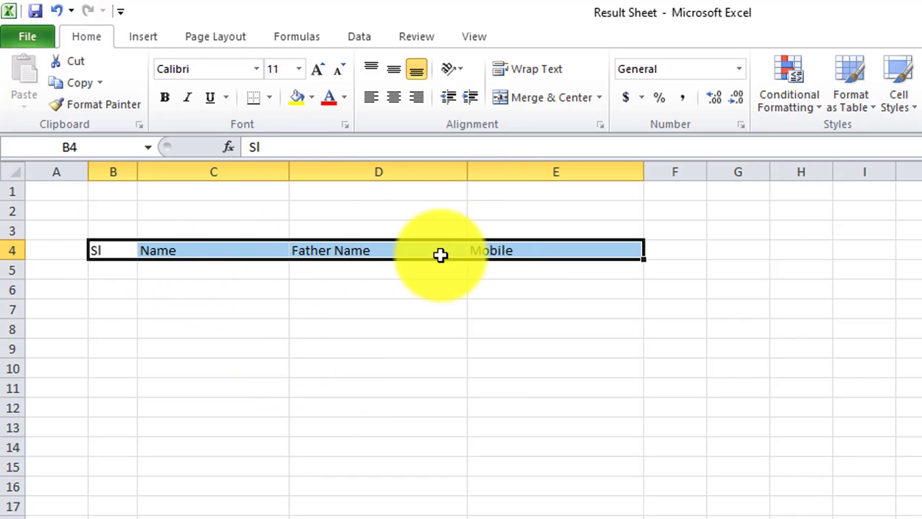
{"action": "left_click", "coordinate": [181, 290]}
Step: Format the range B4:E11 as a table with headers, using the light blue style with a solid header row
{"action": "left_click_drag", "start_coordinate": [103, 253], "coordinate": [633, 394]}
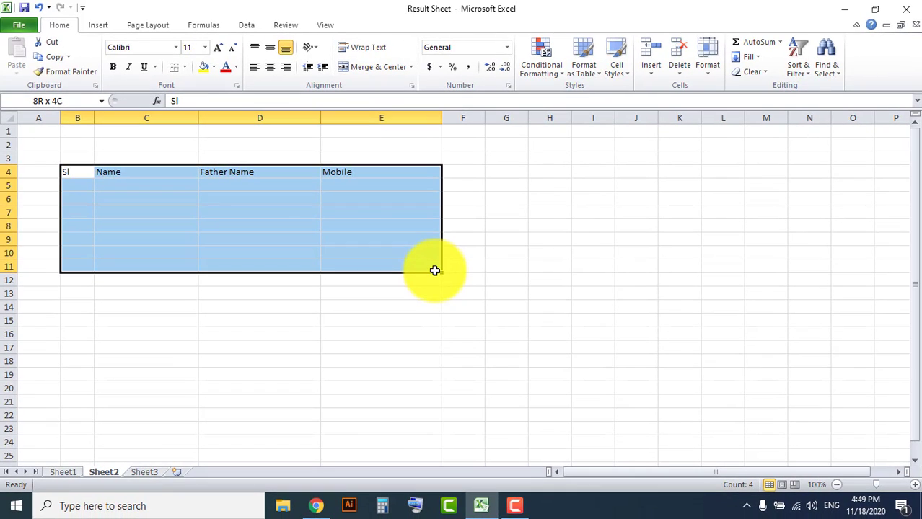
{"action": "left_click_drag", "start_coordinate": [434, 270], "coordinate": [434, 270]}
{"action": "left_click", "coordinate": [597, 76]}
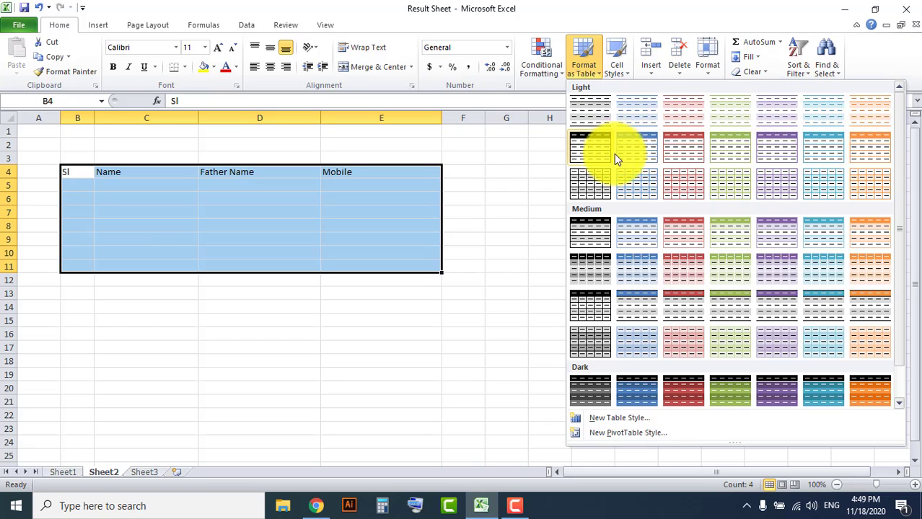
{"action": "left_click", "coordinate": [649, 160]}
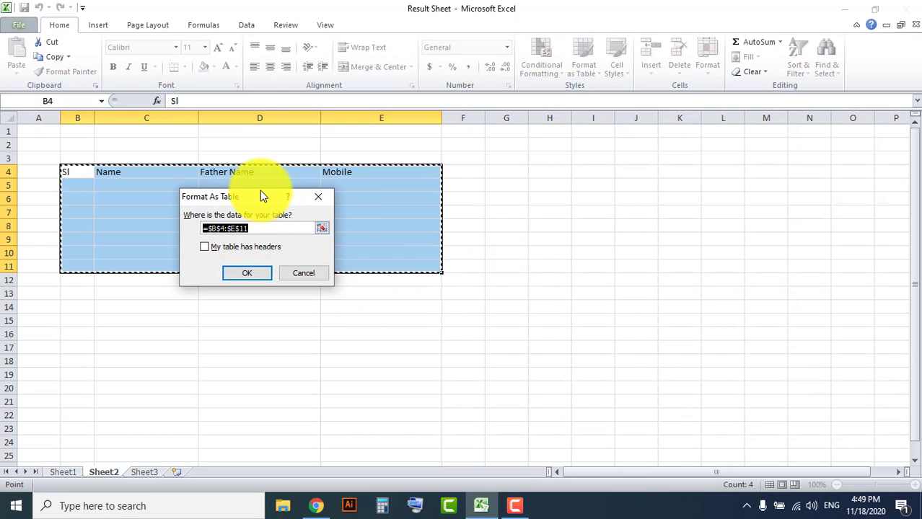
{"action": "left_click_drag", "start_coordinate": [261, 195], "coordinate": [388, 188]}
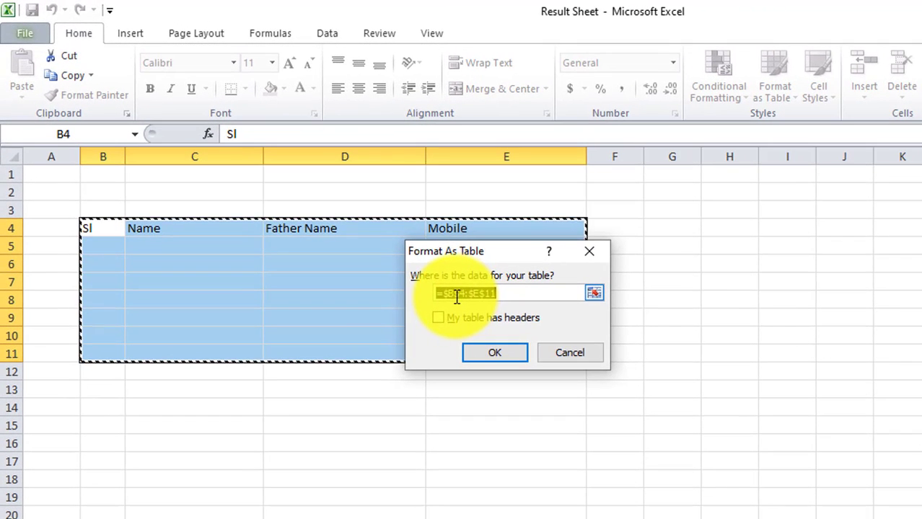
{"action": "left_click", "coordinate": [430, 278]}
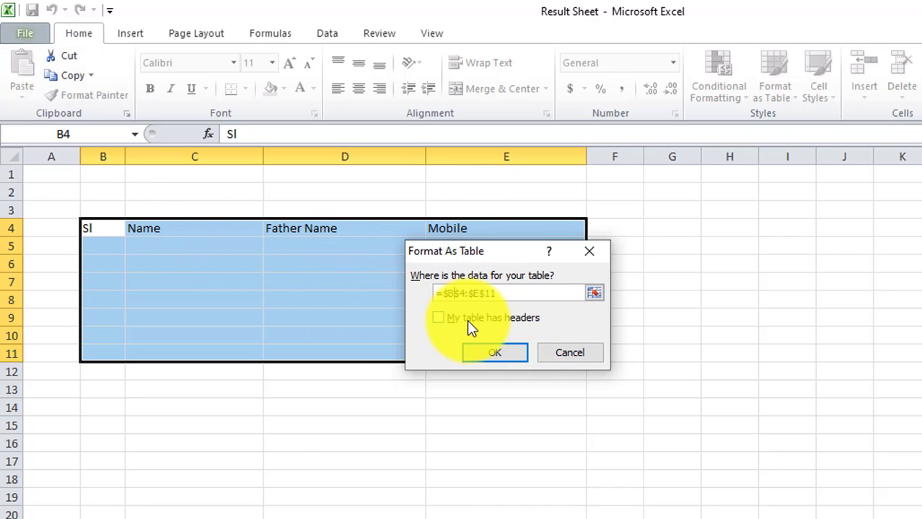
{"action": "left_click", "coordinate": [443, 317]}
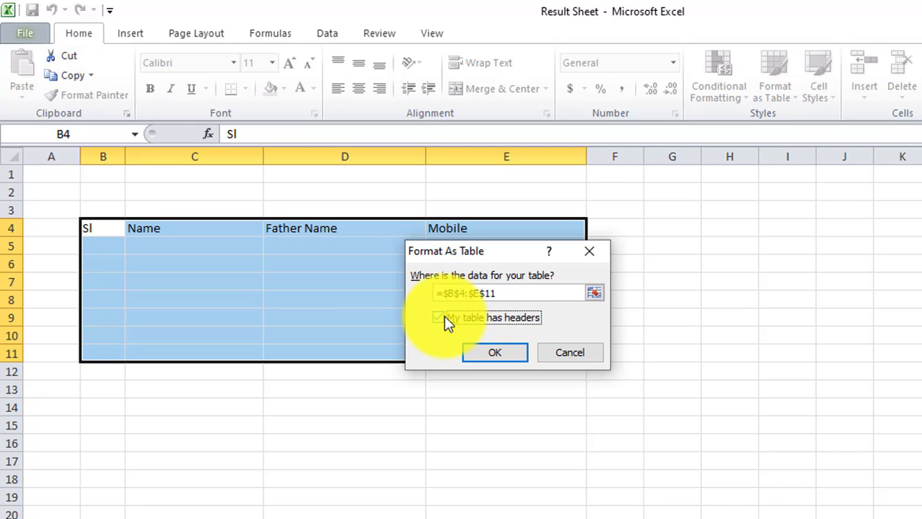
{"action": "left_click", "coordinate": [498, 353]}
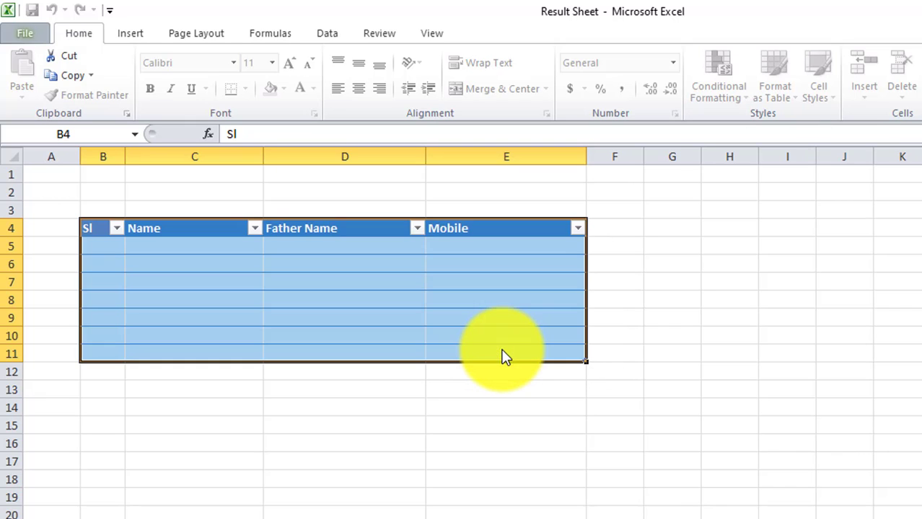
{"action": "left_click", "coordinate": [503, 433]}
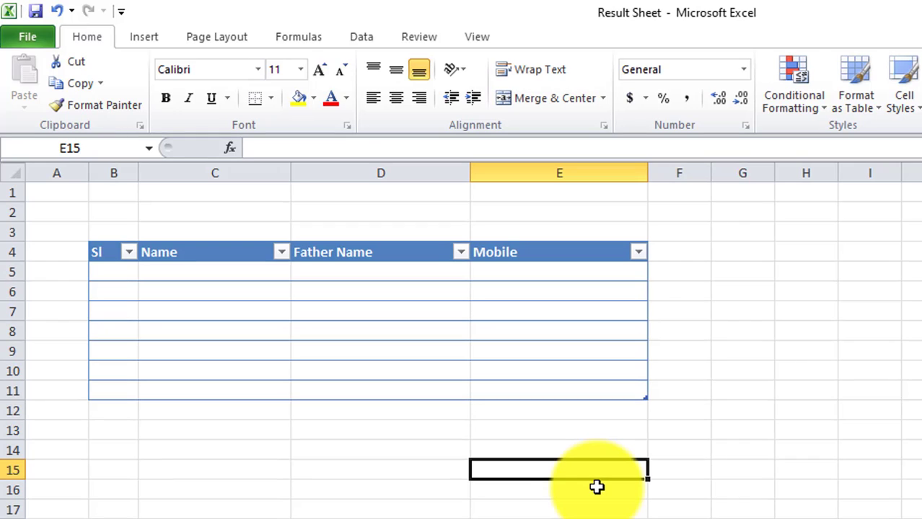
{"action": "left_click", "coordinate": [431, 393]}
{"action": "left_click", "coordinate": [134, 279]}
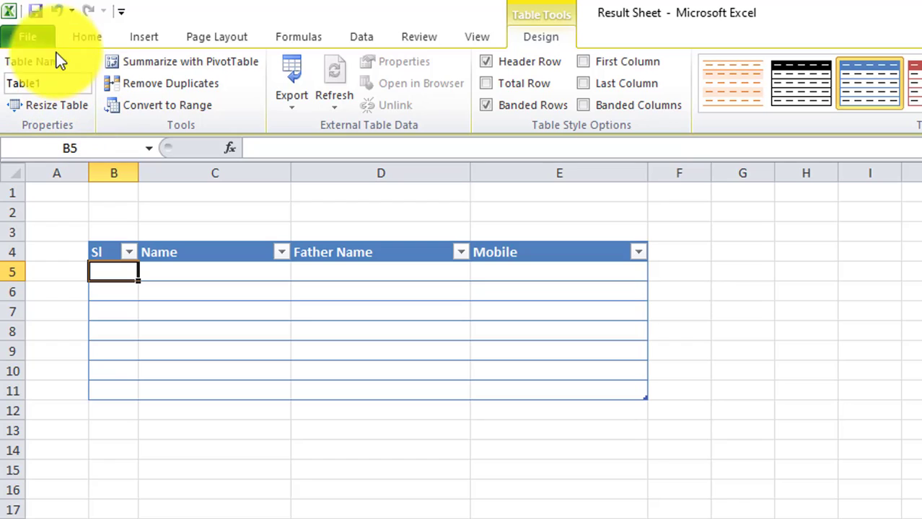
{"action": "left_click", "coordinate": [60, 10]}
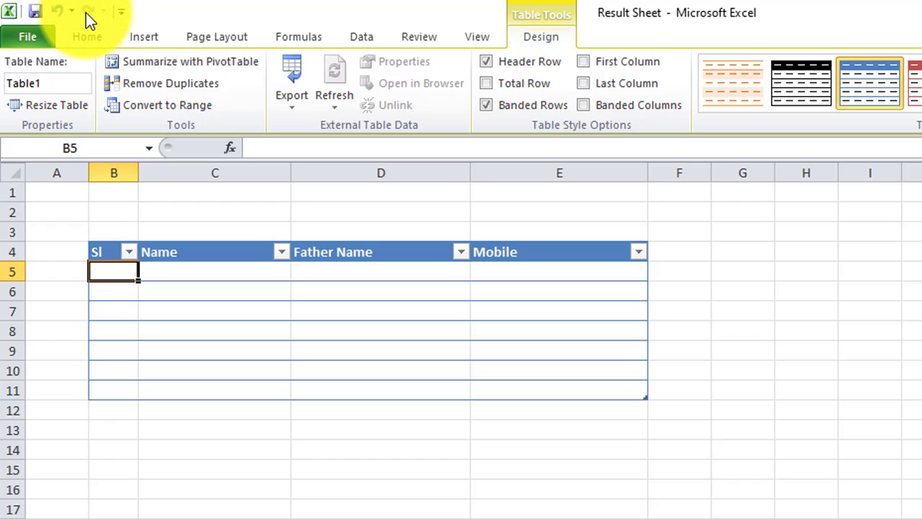
{"action": "left_click", "coordinate": [89, 12]}
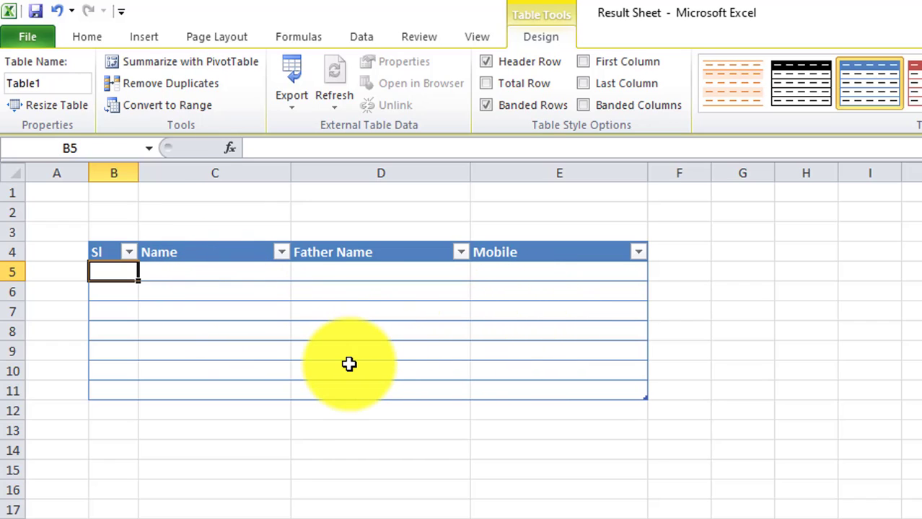
Step: Open the Customize Ribbon settings in the Excel options
{"action": "left_click", "coordinate": [29, 38]}
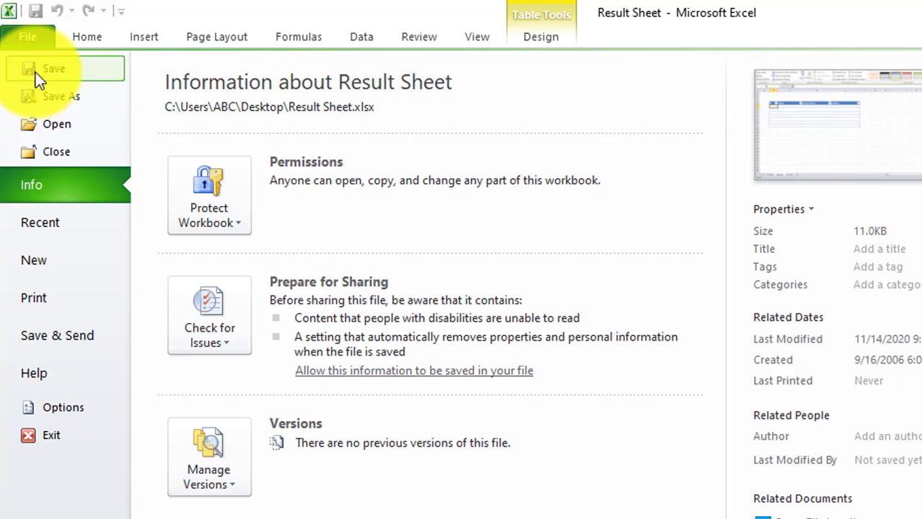
{"action": "left_click", "coordinate": [82, 403]}
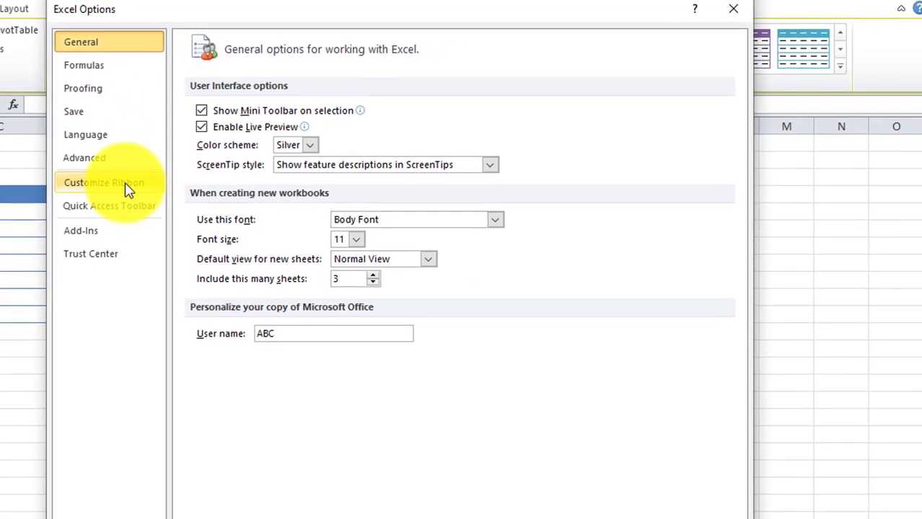
{"action": "left_click", "coordinate": [128, 189]}
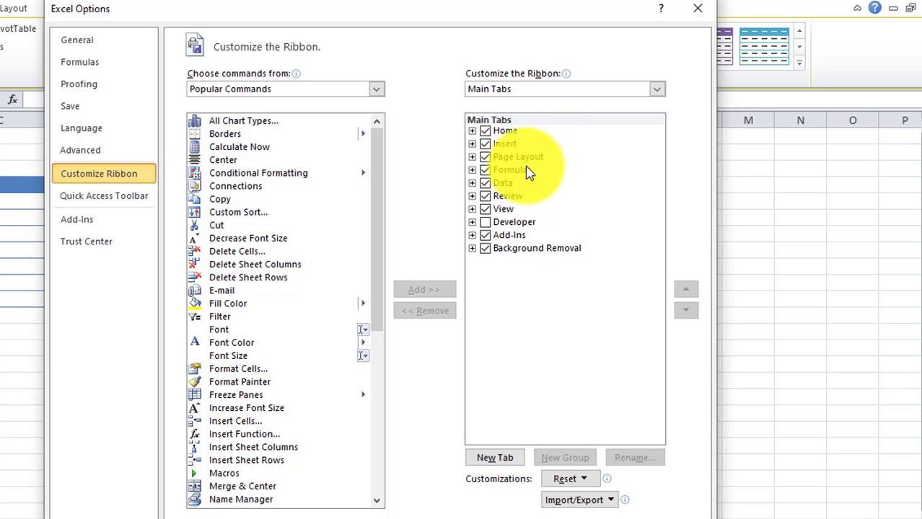
{"action": "left_click_drag", "start_coordinate": [411, 10], "coordinate": [392, 59]}
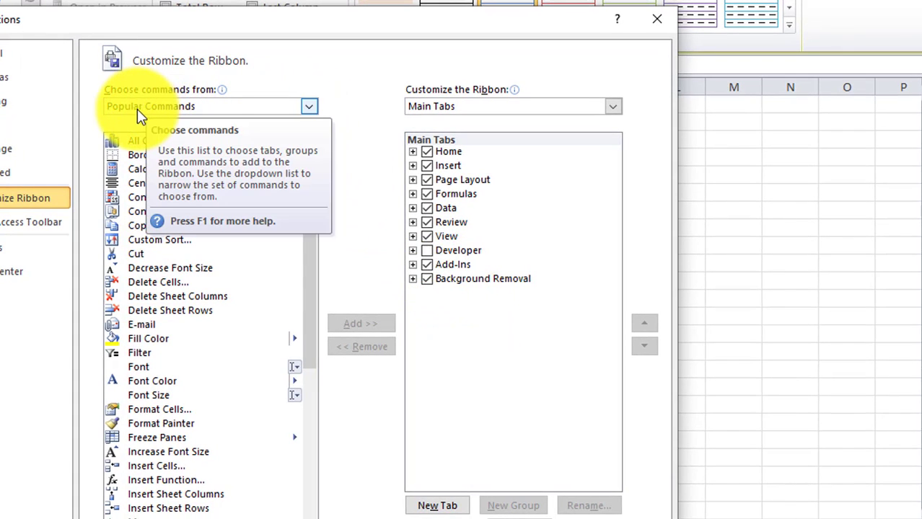
Step: List the Commands Not in the Ribbon and select the Form command among them
{"action": "left_click", "coordinate": [309, 110]}
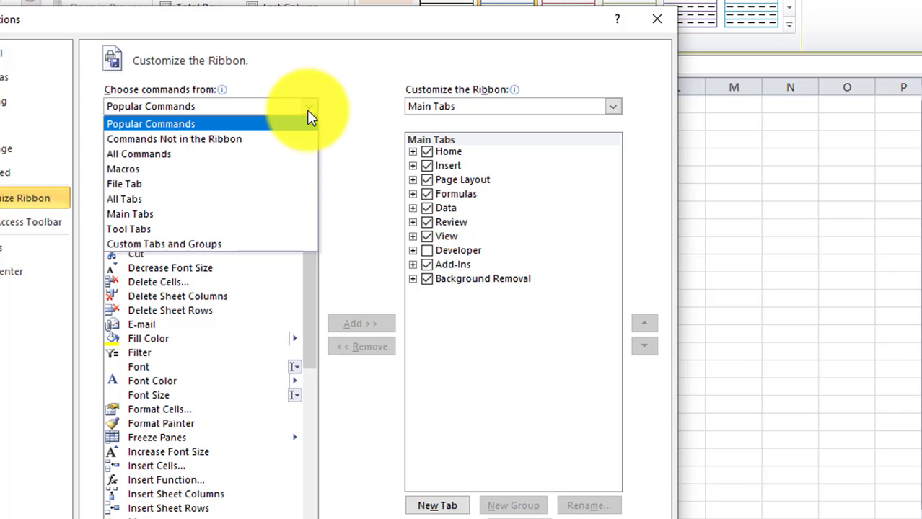
{"action": "left_click", "coordinate": [243, 143]}
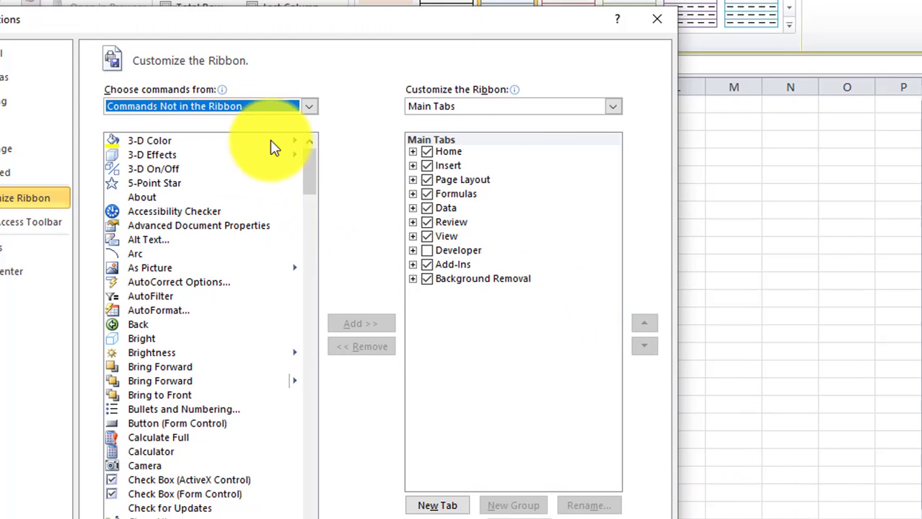
{"action": "left_click_drag", "start_coordinate": [314, 185], "coordinate": [338, 276]}
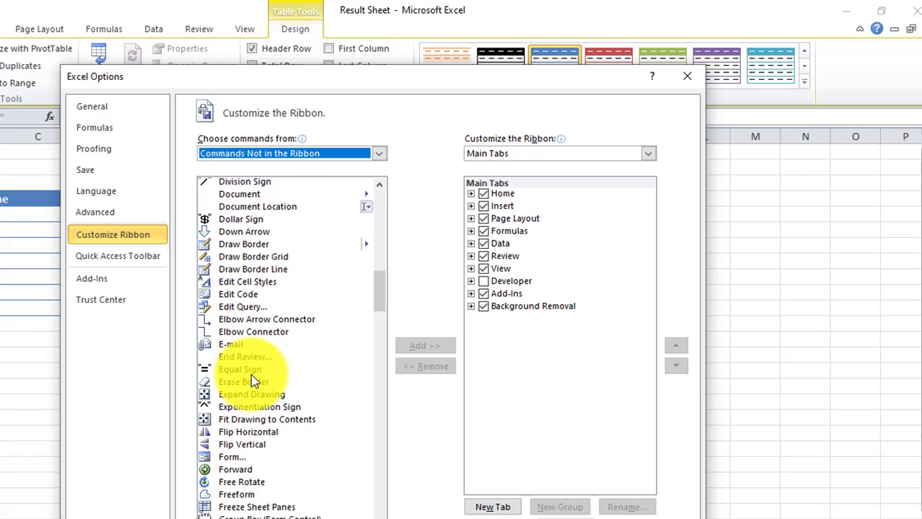
{"action": "left_click", "coordinate": [233, 459]}
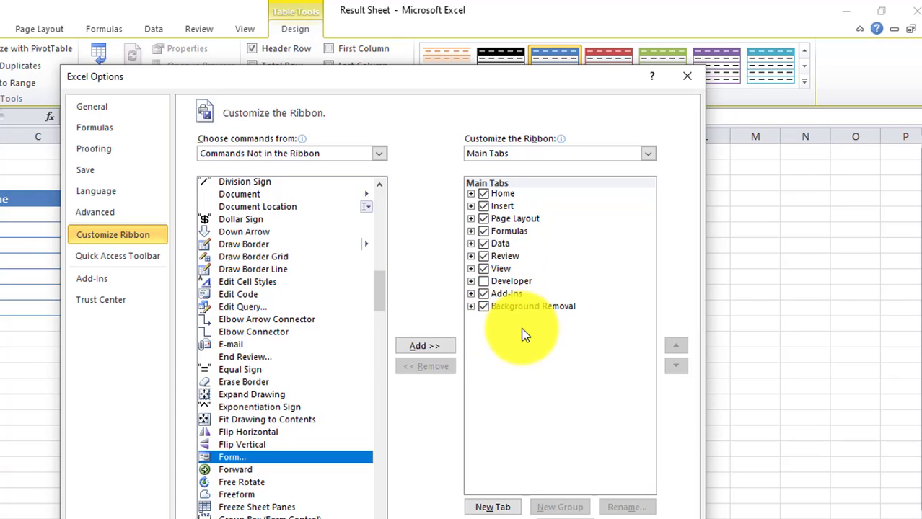
Step: Try to add the Form command to the ribbon's main tabs without a custom group
{"action": "left_click", "coordinate": [405, 350]}
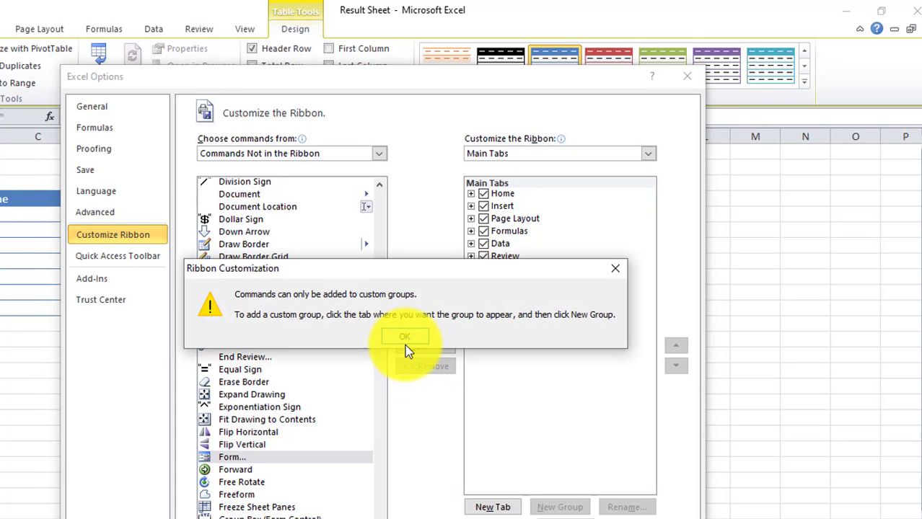
{"action": "left_click", "coordinate": [406, 345]}
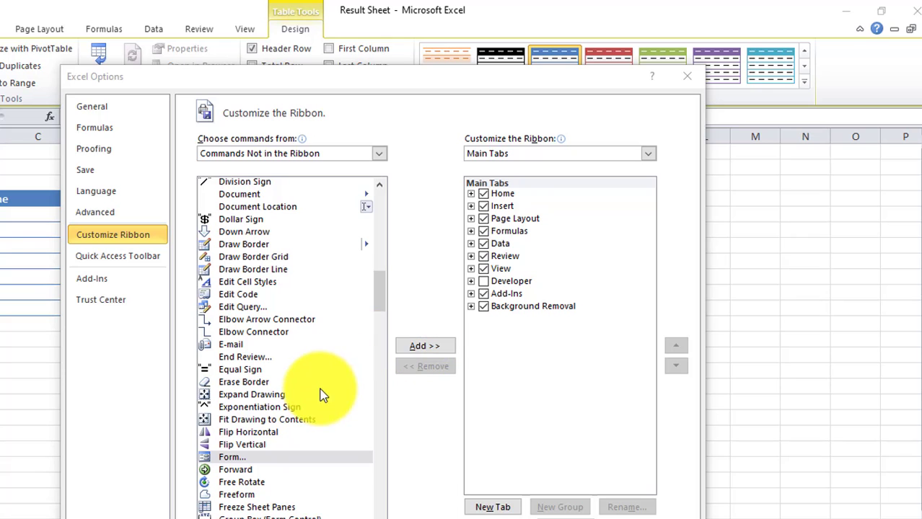
{"action": "left_click", "coordinate": [248, 458]}
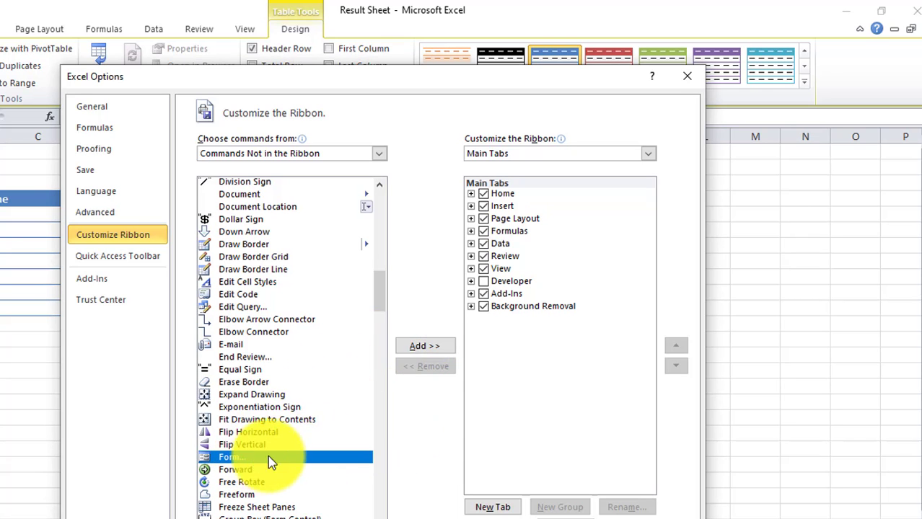
{"action": "left_click", "coordinate": [441, 344]}
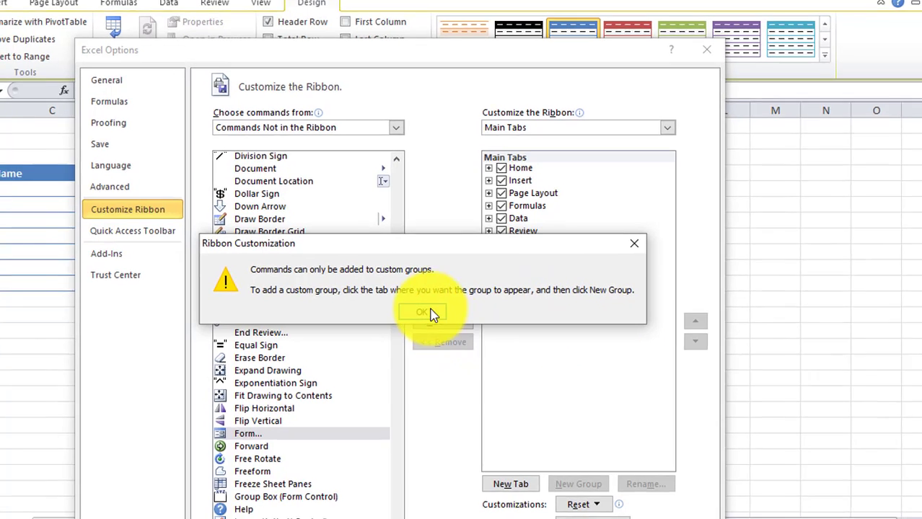
{"action": "left_click", "coordinate": [426, 313]}
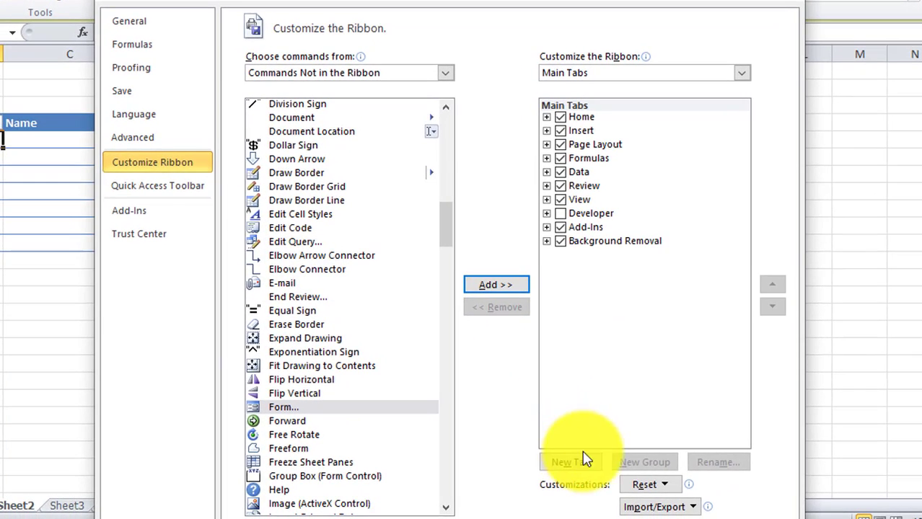
Step: Create a new custom ribbon tab with a new group, add the Form command to it, and apply the options
{"action": "left_click", "coordinate": [574, 462]}
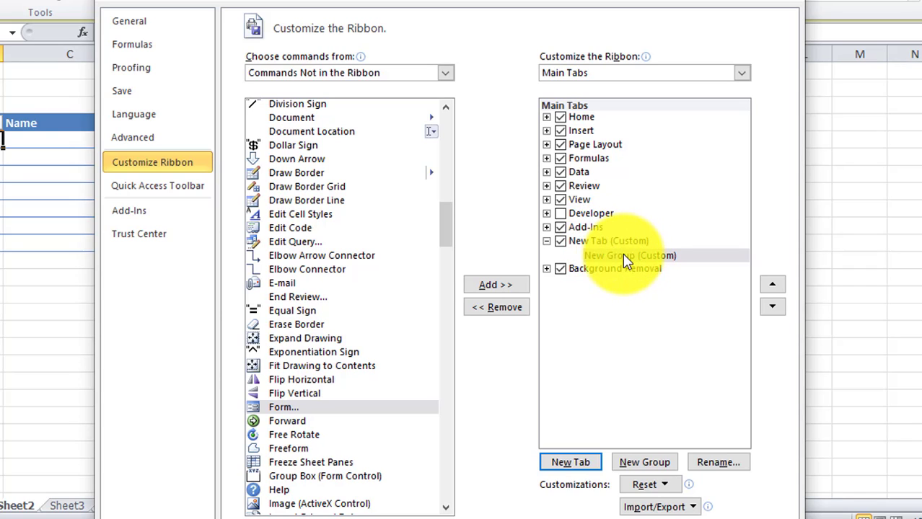
{"action": "left_click", "coordinate": [288, 408]}
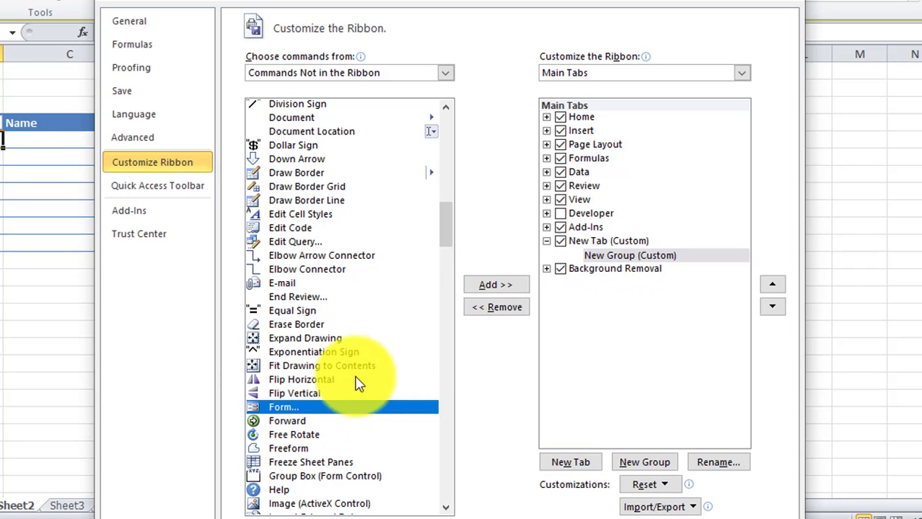
{"action": "left_click", "coordinate": [504, 287]}
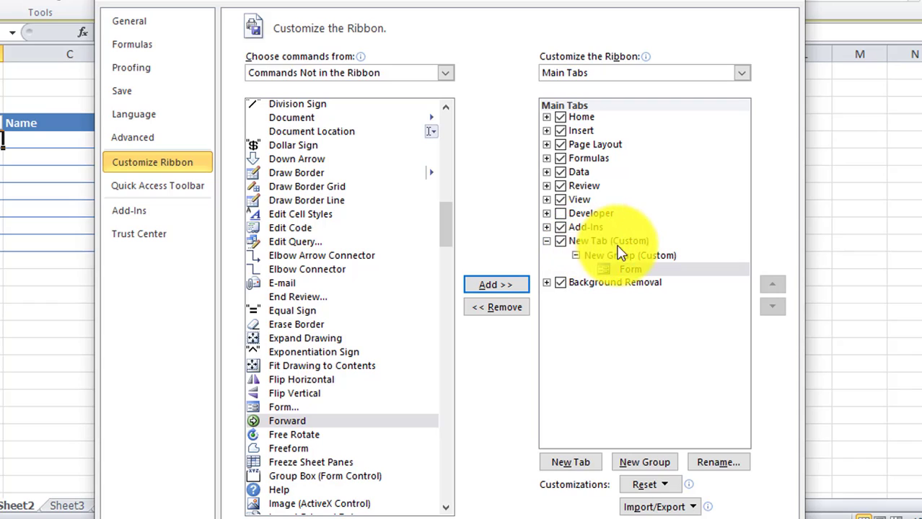
{"action": "left_click_drag", "start_coordinate": [617, 243], "coordinate": [627, 245]}
{"action": "left_click", "coordinate": [637, 271]}
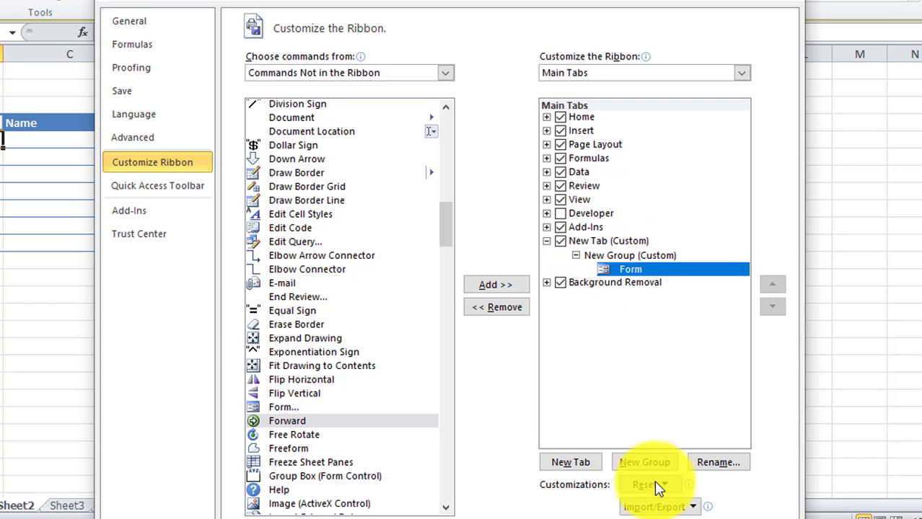
{"action": "mouse_move", "coordinate": [683, 1]}
{"action": "left_mouse_down"}
{"action": "mouse_move", "coordinate": [670, 0]}
{"action": "mouse_move", "coordinate": [679, 0]}
{"action": "left_mouse_up"}
{"action": "left_click", "coordinate": [694, 497]}
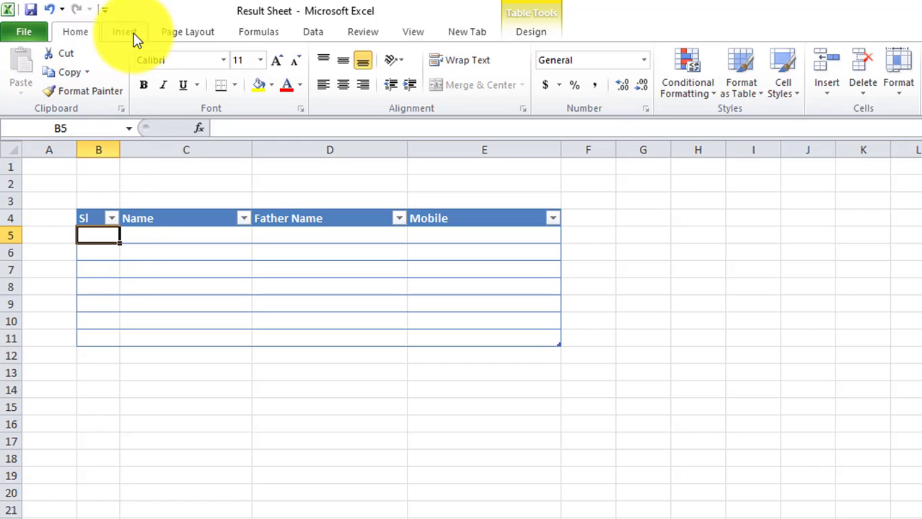
Step: Open the data entry form for the table from the custom New Tab and place it beside the table
{"action": "scroll", "coordinate": [186, 39], "scroll_direction": "down", "scroll_amount": 1}
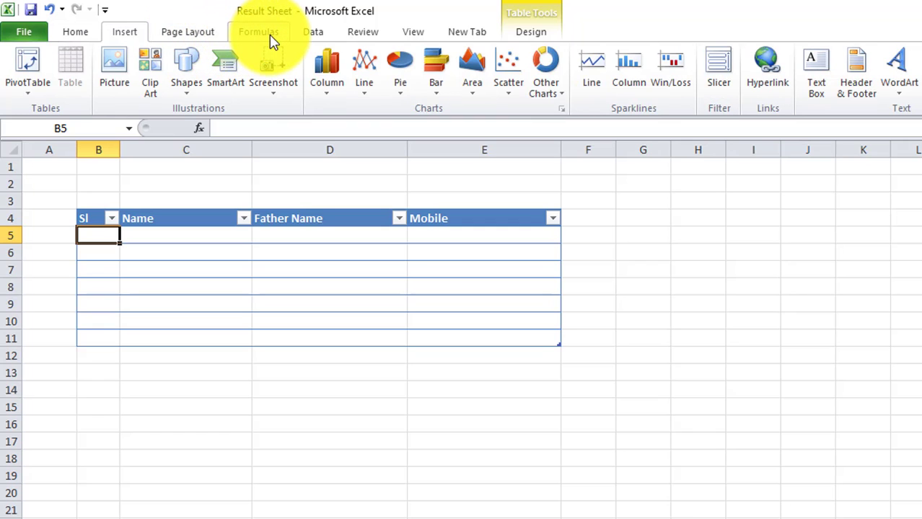
{"action": "left_click", "coordinate": [467, 31]}
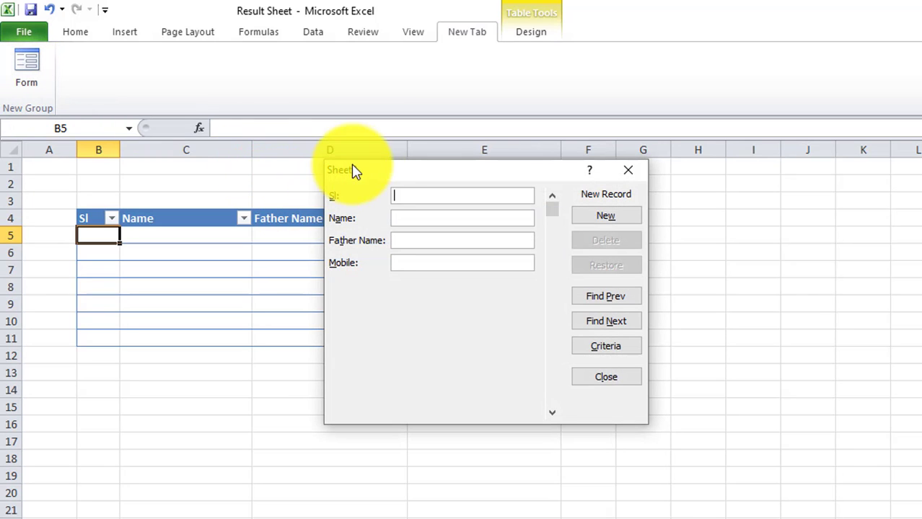
{"action": "left_click_drag", "start_coordinate": [399, 178], "coordinate": [658, 205]}
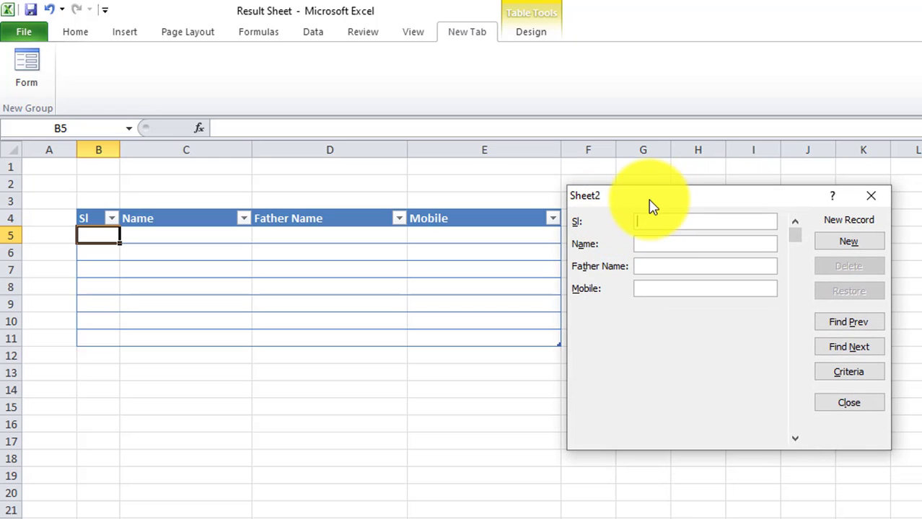
{"action": "left_click_drag", "start_coordinate": [652, 207], "coordinate": [661, 201]}
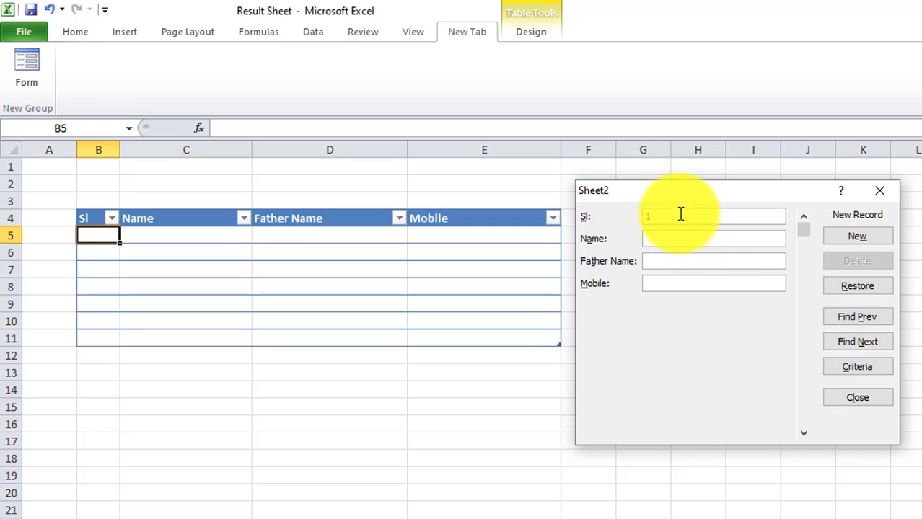
Step: Add the first record through the form with Sl 1, the person's name, the father's name and a mobile number
{"action": "type", "text": "1"}
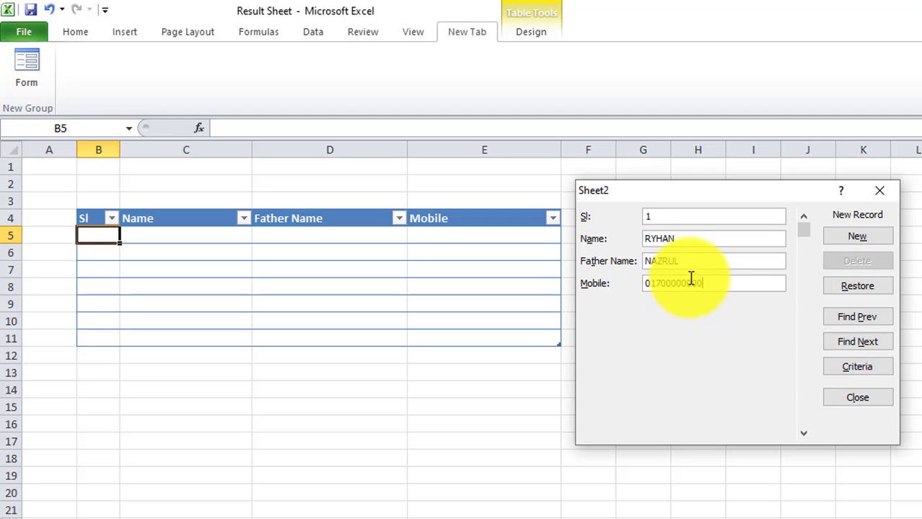
{"action": "left_click", "coordinate": [856, 240]}
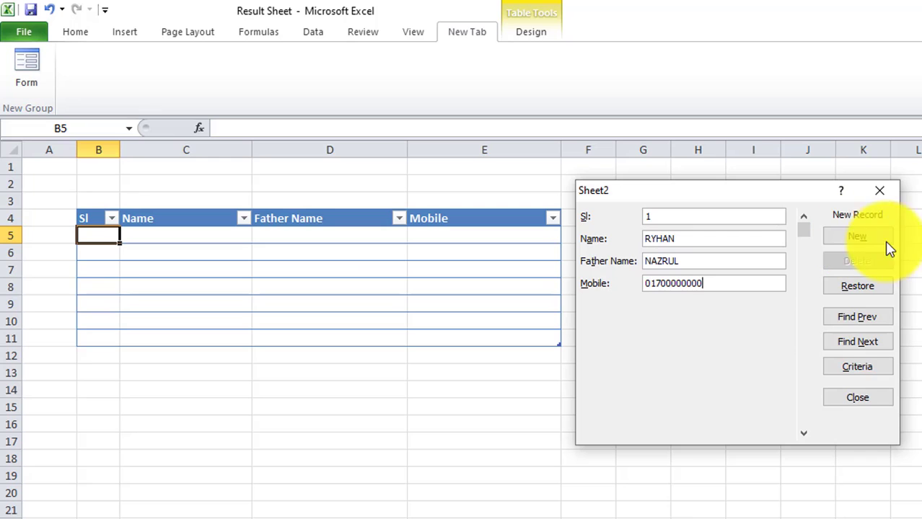
{"action": "left_click", "coordinate": [871, 244]}
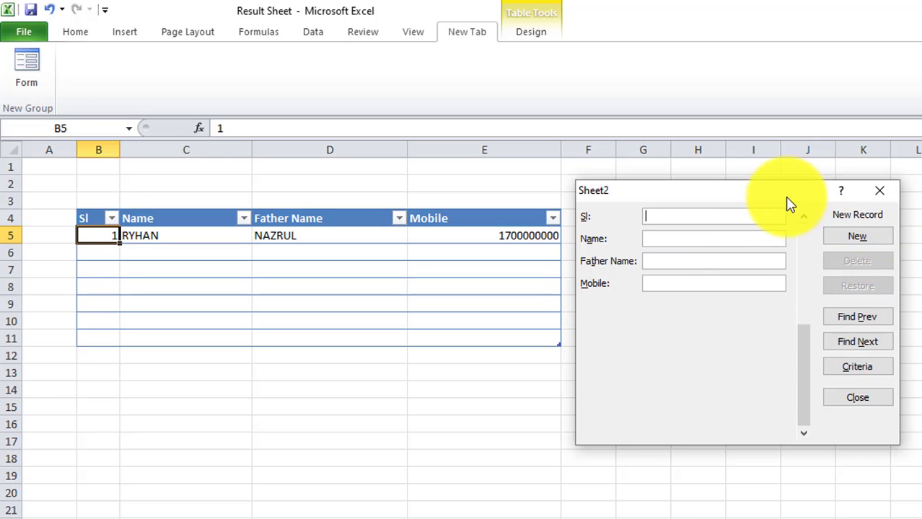
Step: Add a second record with Sl 2, the person's name, the father's name and a mobile number, and close the form
{"action": "left_click_drag", "start_coordinate": [785, 195], "coordinate": [839, 200]}
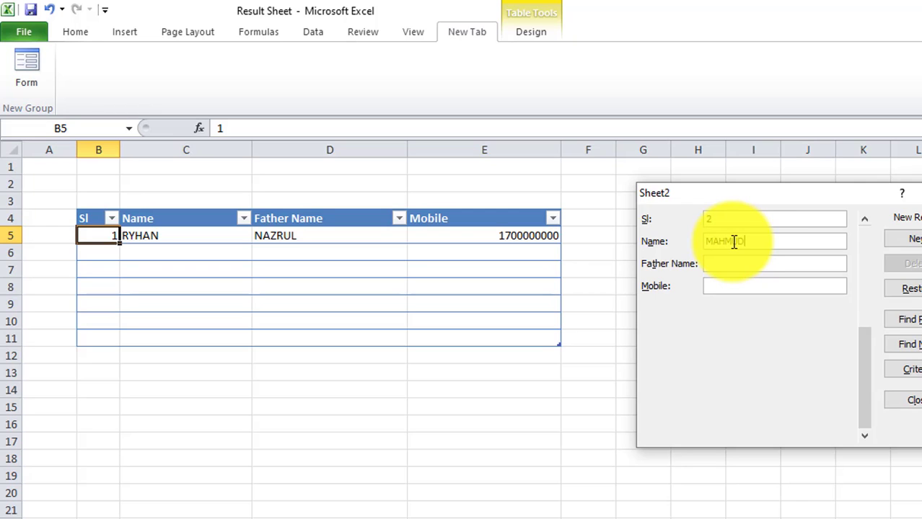
{"action": "left_click", "coordinate": [798, 265]}
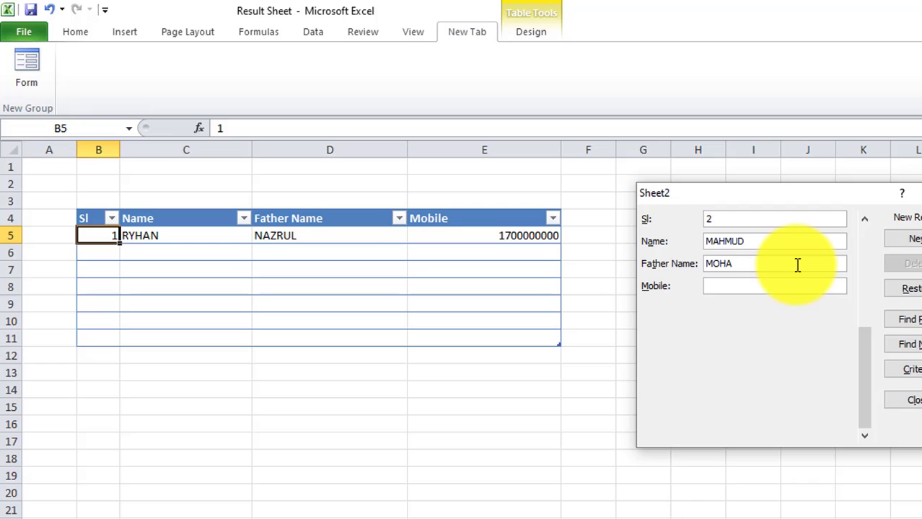
{"action": "left_click", "coordinate": [751, 286]}
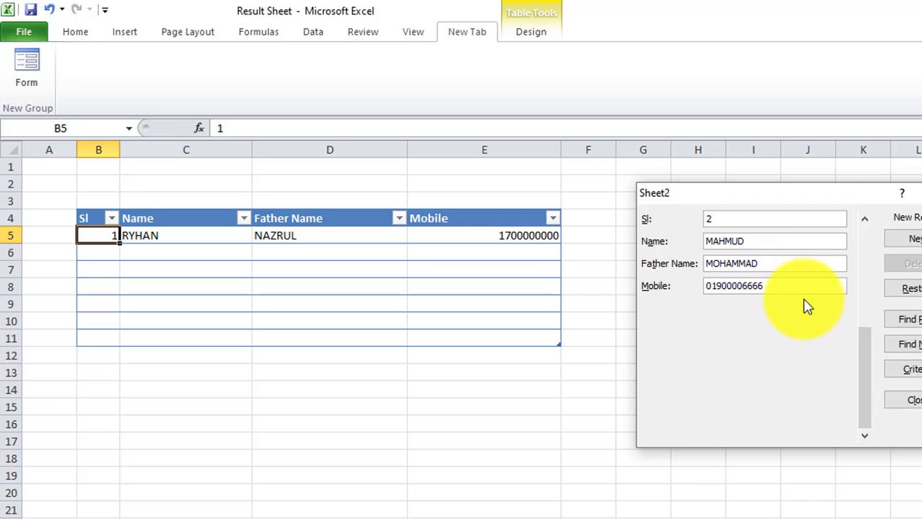
{"action": "left_click", "coordinate": [913, 241]}
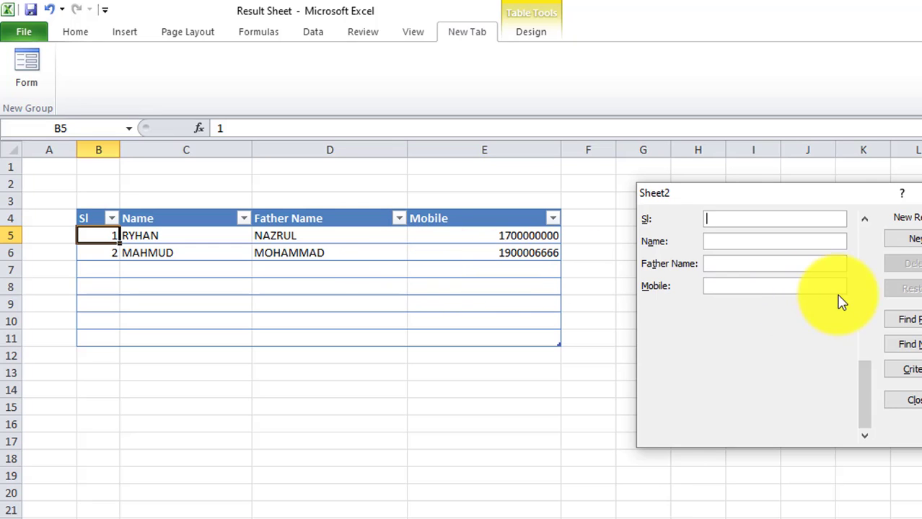
{"action": "left_click", "coordinate": [910, 402]}
{"action": "left_click", "coordinate": [849, 387]}
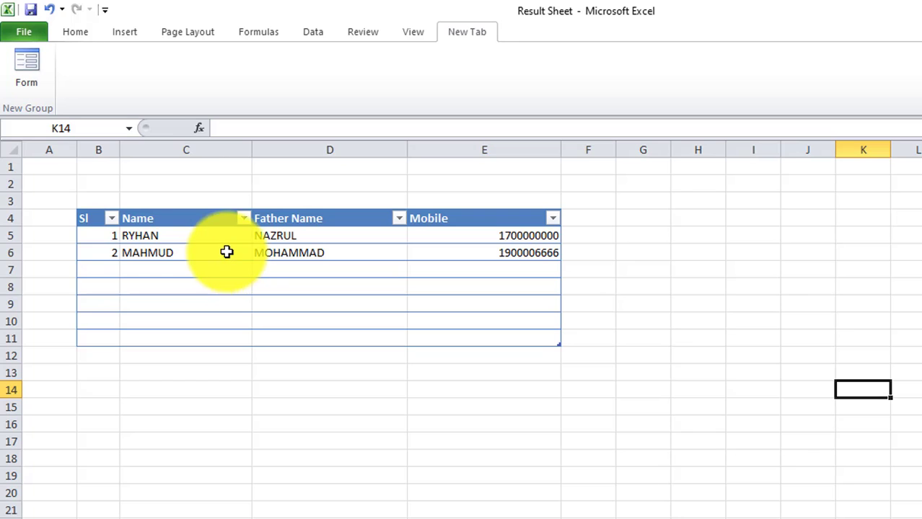
Step: Try to open the data entry form while cell K14 outside the table is selected
{"action": "left_click", "coordinate": [74, 34]}
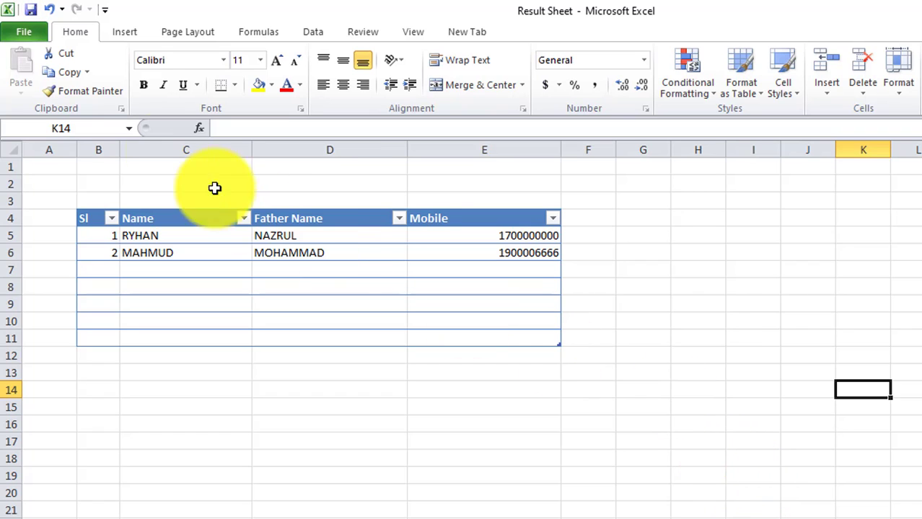
{"action": "left_click", "coordinate": [461, 34]}
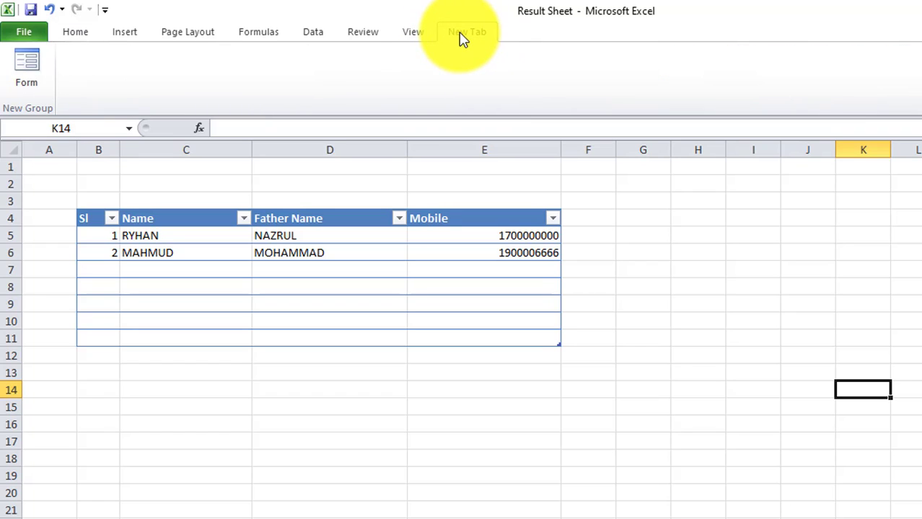
{"action": "left_click", "coordinate": [36, 71]}
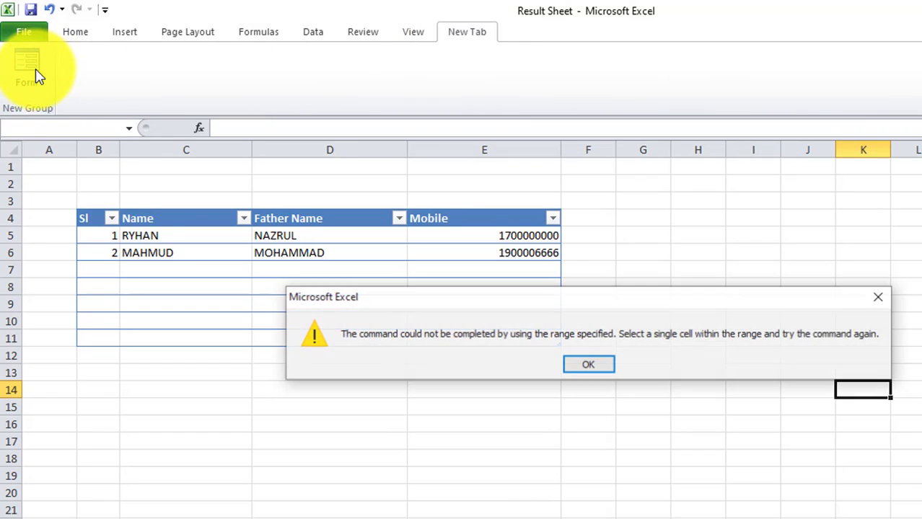
{"action": "left_click", "coordinate": [585, 368]}
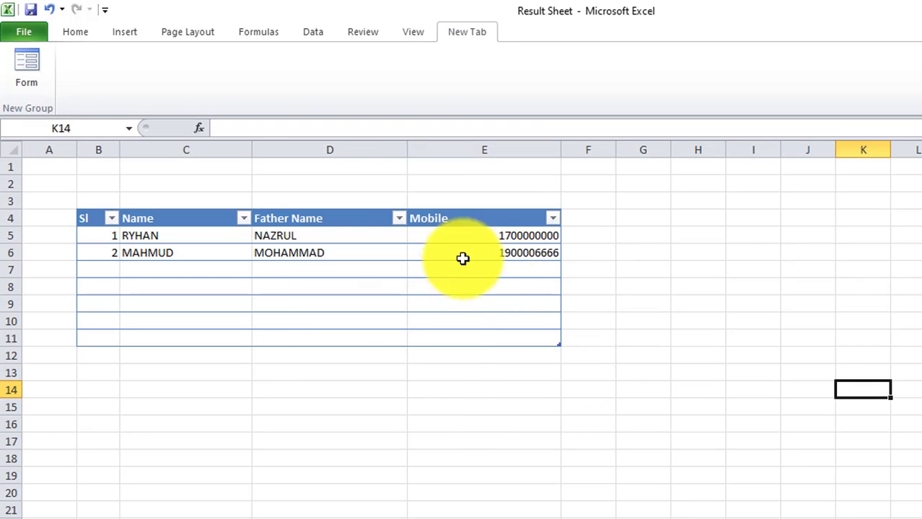
{"action": "left_click", "coordinate": [32, 65]}
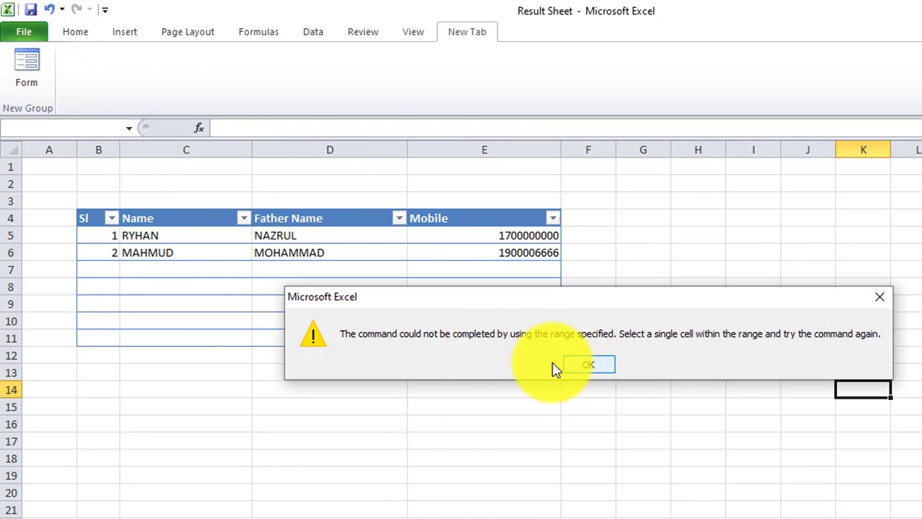
{"action": "left_click", "coordinate": [575, 369]}
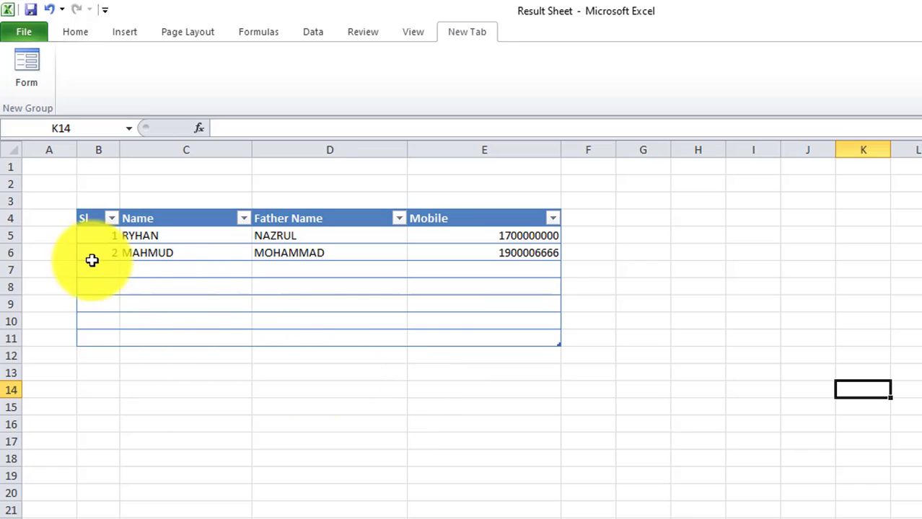
Step: Open the data entry form with table cell B7 selected and go to the second record
{"action": "left_click", "coordinate": [103, 283]}
{"action": "left_click", "coordinate": [101, 267]}
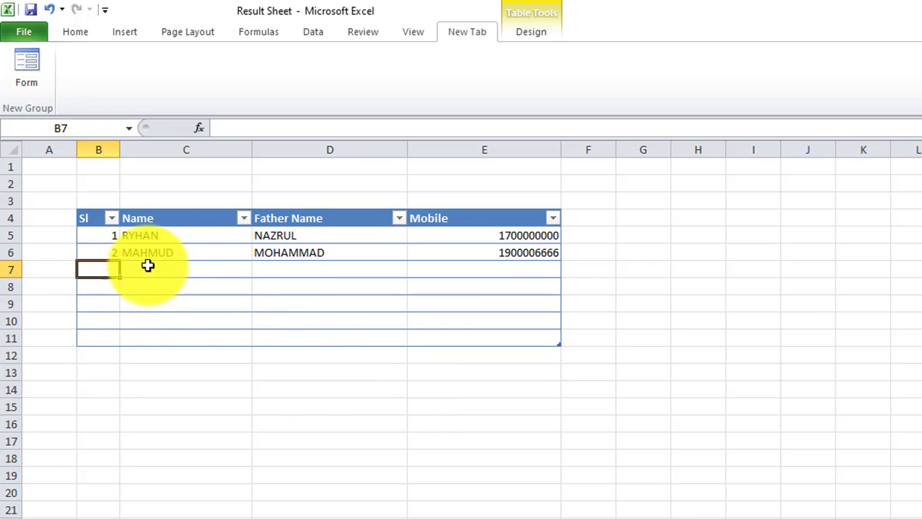
{"action": "left_click", "coordinate": [29, 73]}
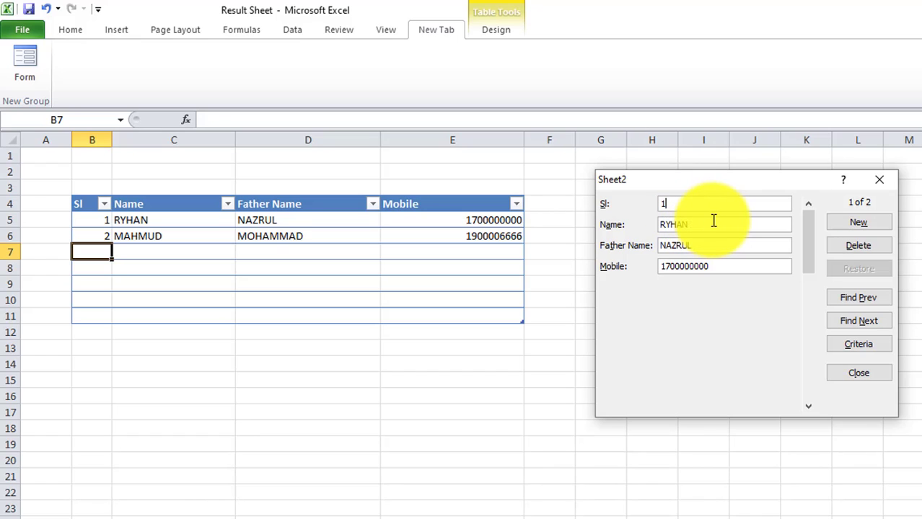
{"action": "left_click", "coordinate": [858, 325]}
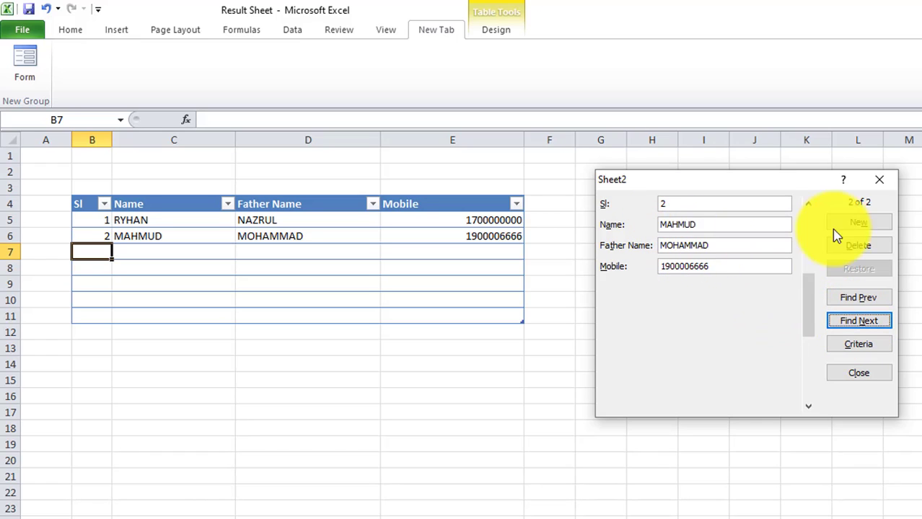
Step: Add a third record with Sl 3, the person's name, the father's name and a mobile number, and close the form
{"action": "left_click", "coordinate": [858, 223]}
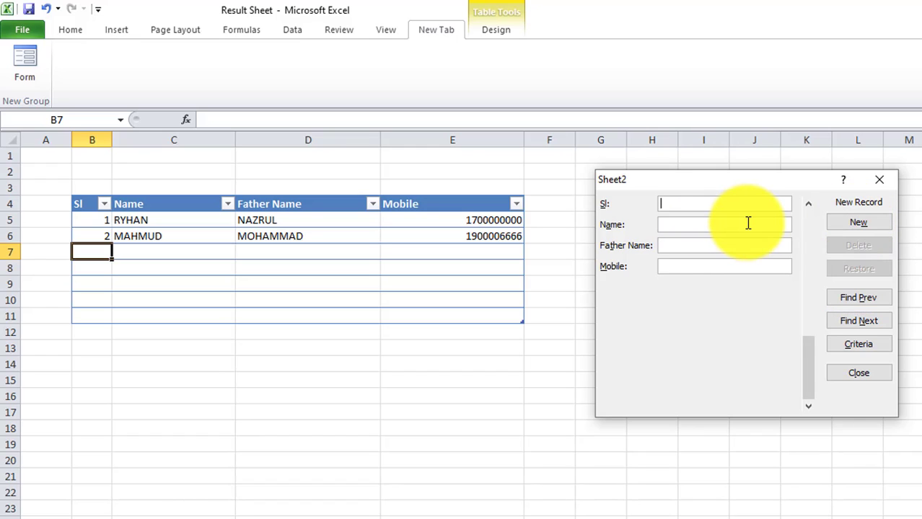
{"action": "type", "text": "3"}
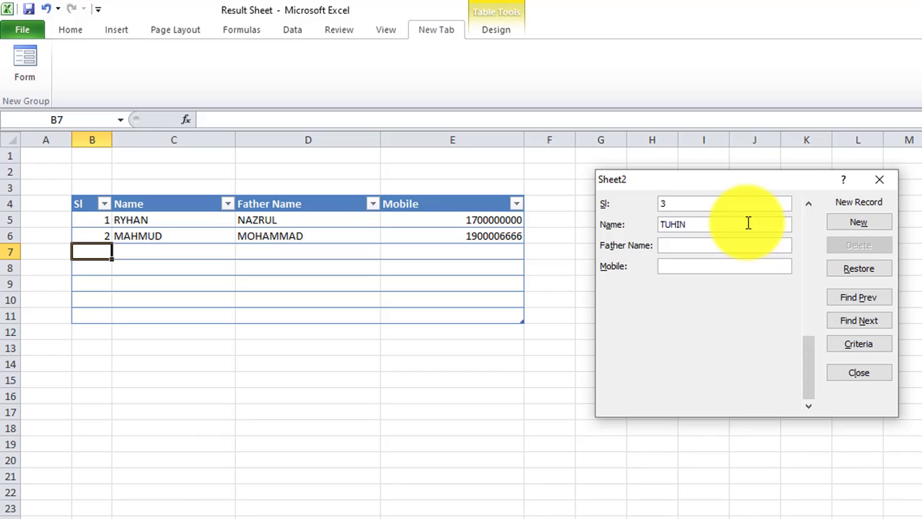
{"action": "left_click", "coordinate": [736, 246]}
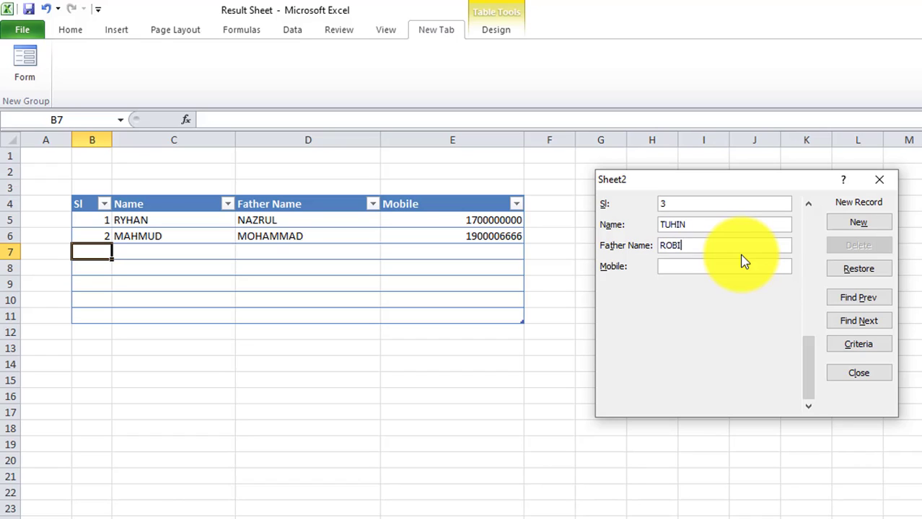
{"action": "left_click", "coordinate": [678, 267]}
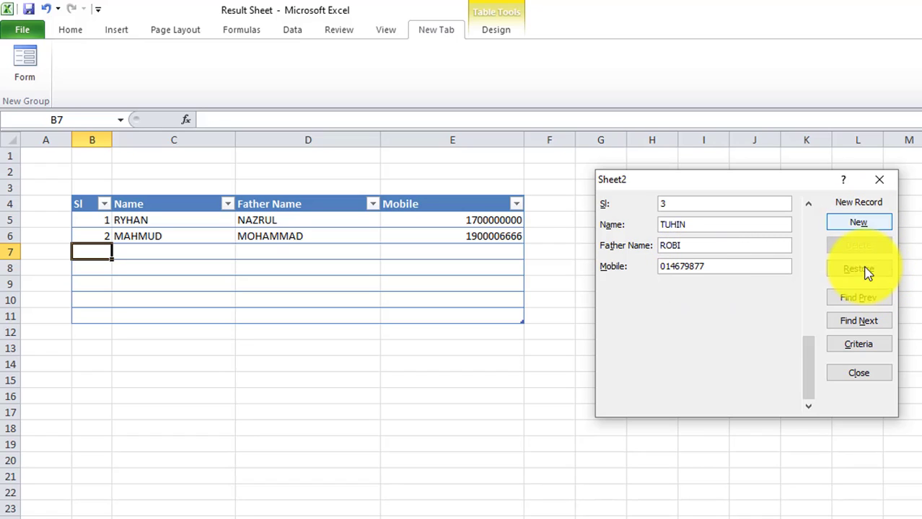
{"action": "left_click", "coordinate": [858, 223]}
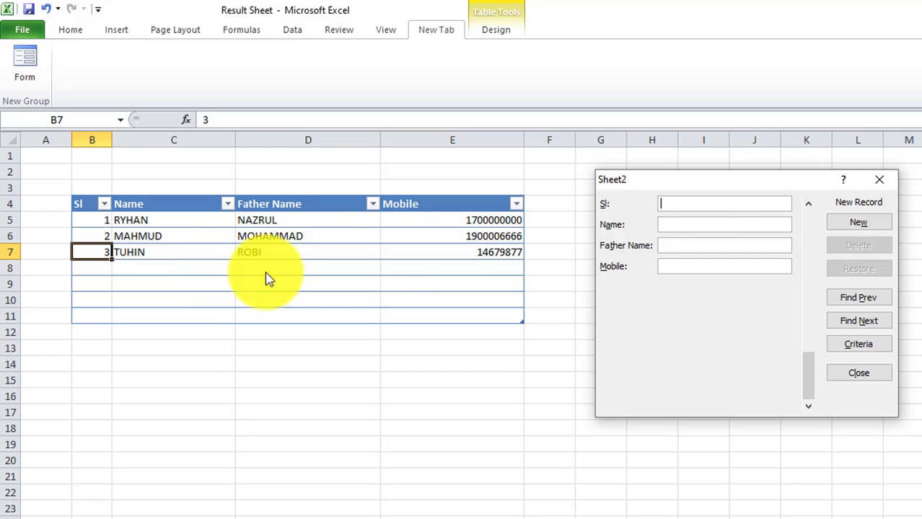
{"action": "left_click_drag", "start_coordinate": [737, 189], "coordinate": [781, 212]}
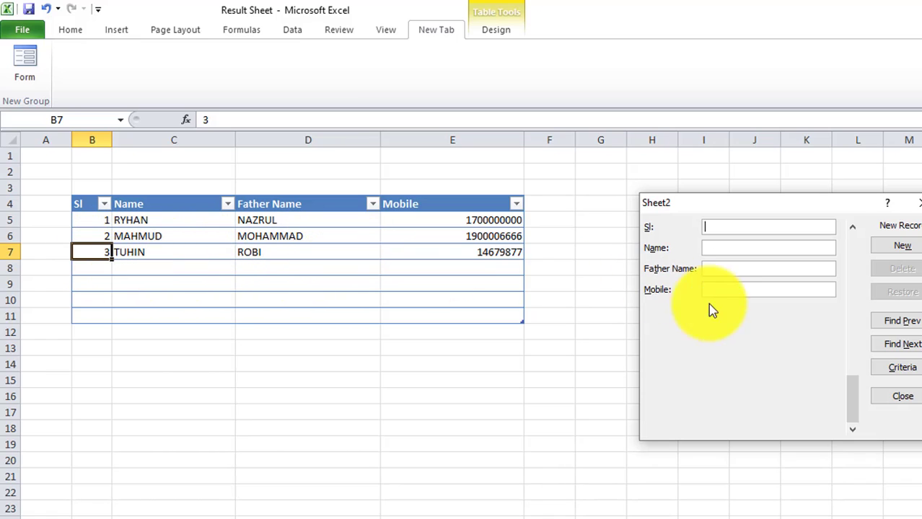
{"action": "left_click", "coordinate": [898, 396]}
{"action": "left_click", "coordinate": [412, 301]}
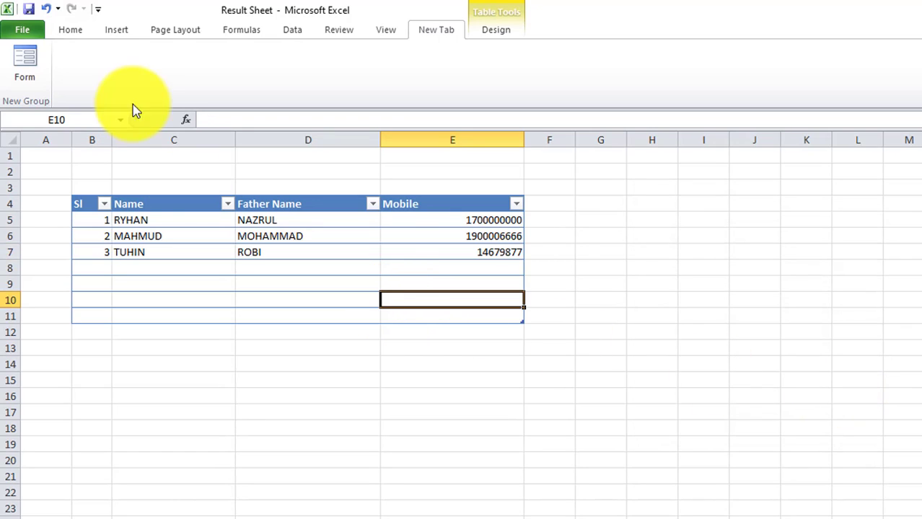